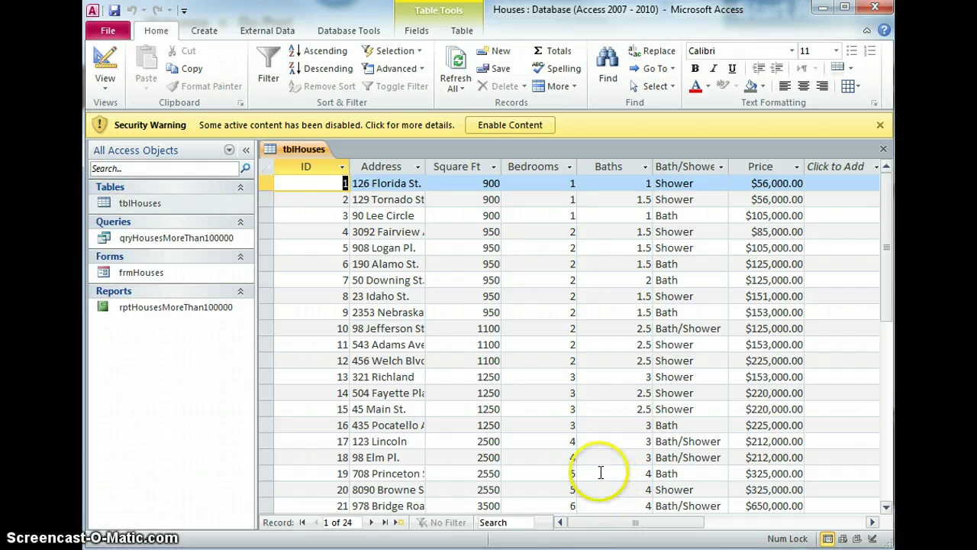
scroll(597, 472, "down", 1)
scroll(597, 472, "up", 1)
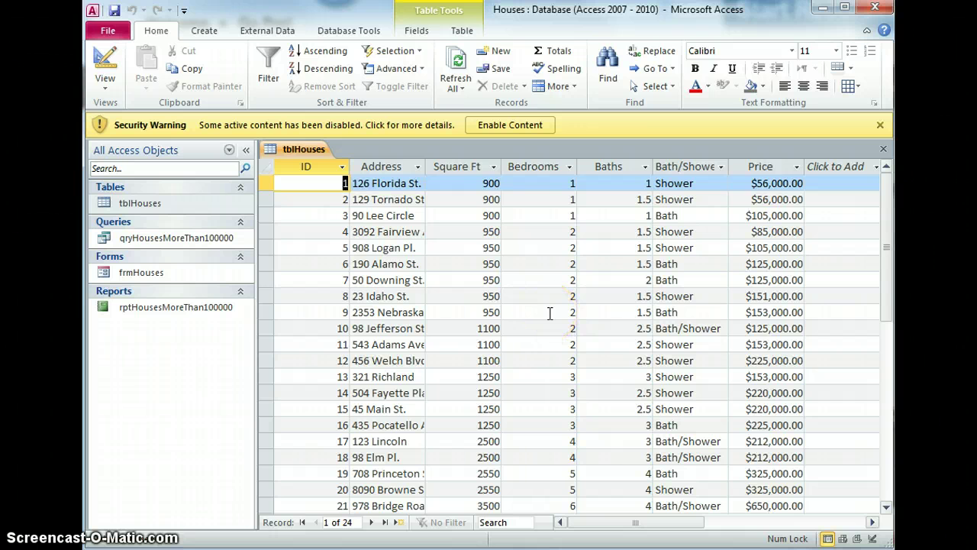
scroll(542, 314, "down", 3)
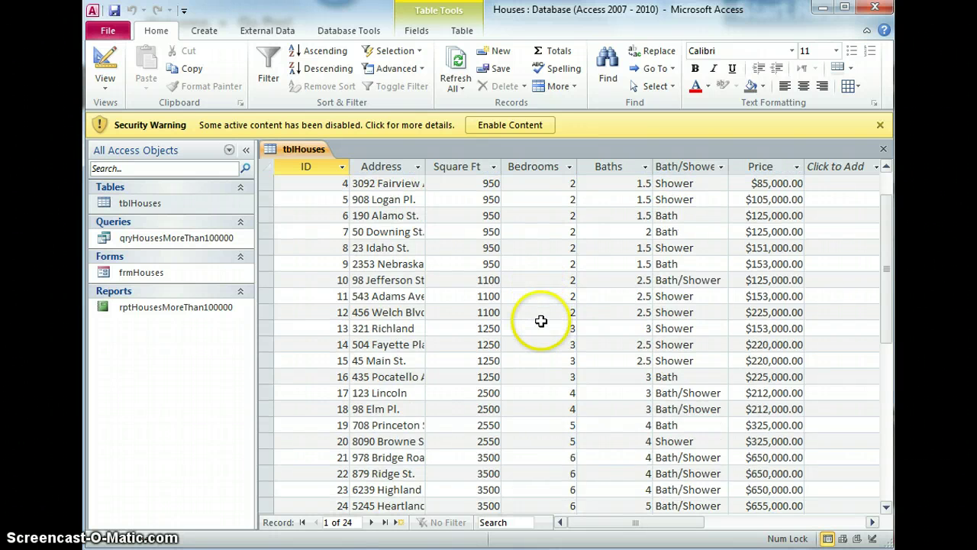
scroll(541, 321, "up", 3)
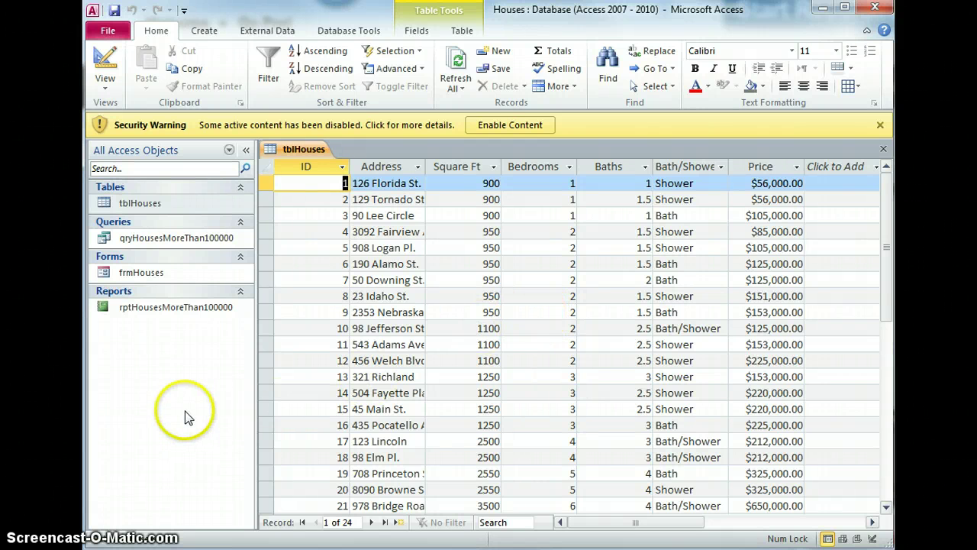
Step: Create a new query in Design view based on tblHouses and add its Bedrooms field to the grid
left_click(211, 32)
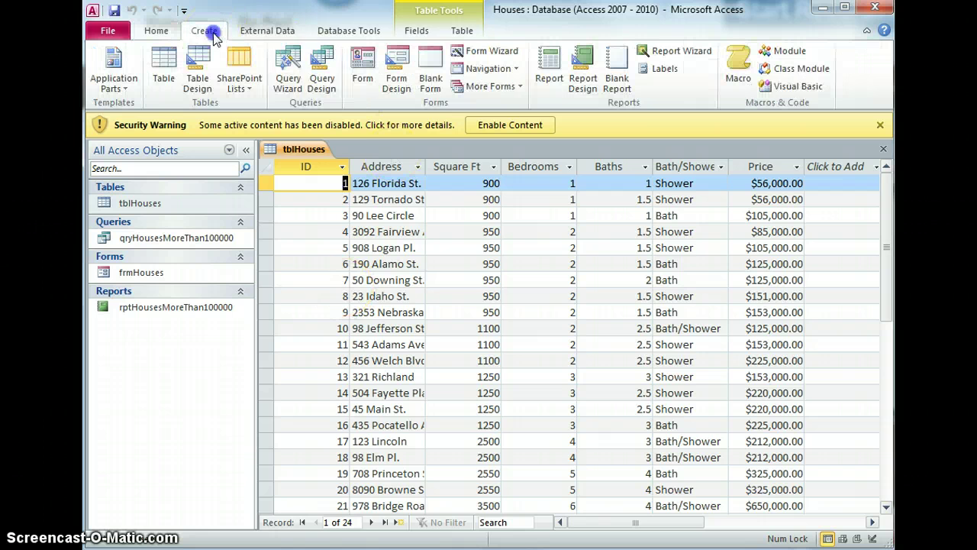
left_click(324, 67)
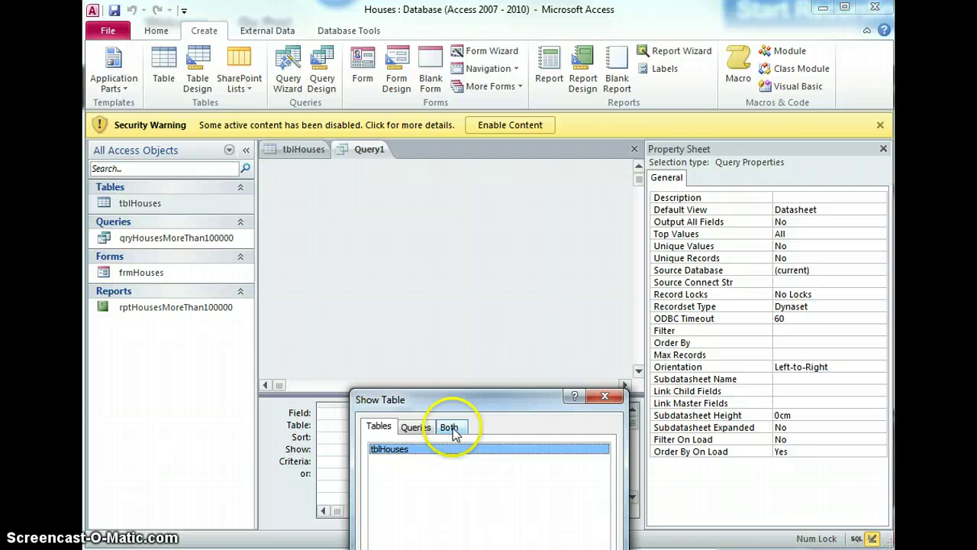
left_click_drag(453, 400, 447, 227)
double_click(425, 278)
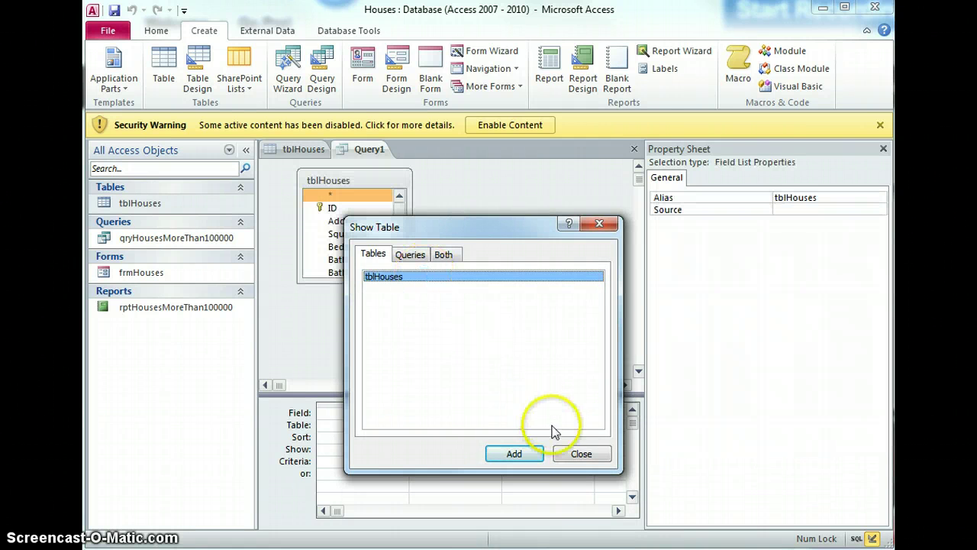
left_click(581, 454)
left_click_drag(403, 227, 411, 263)
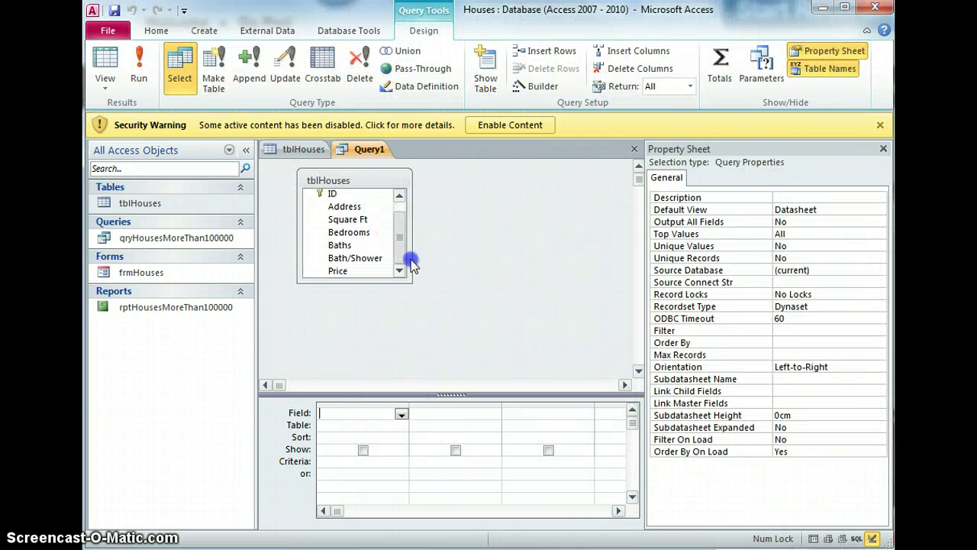
double_click(359, 232)
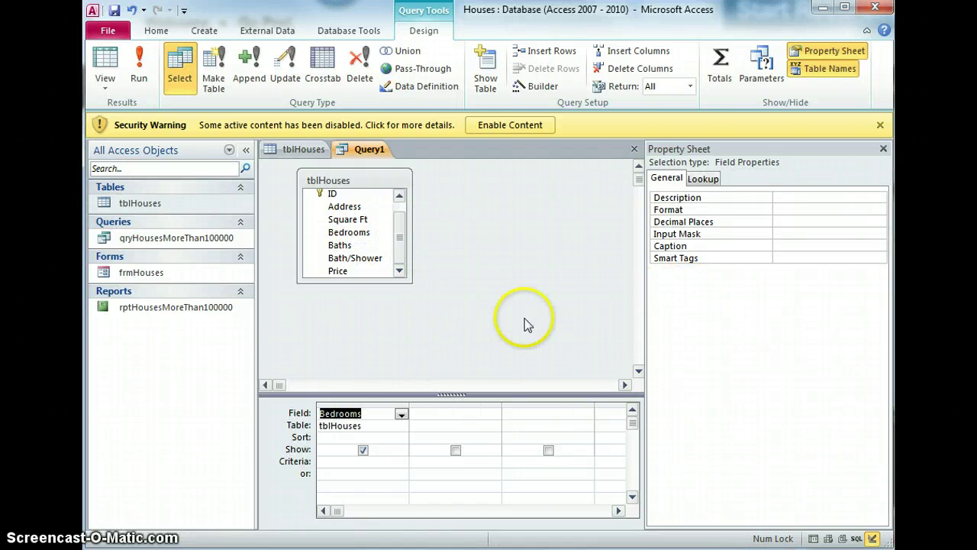
Step: Set the query's Unique Values property to Yes and display the query as a datasheet
left_click(525, 324)
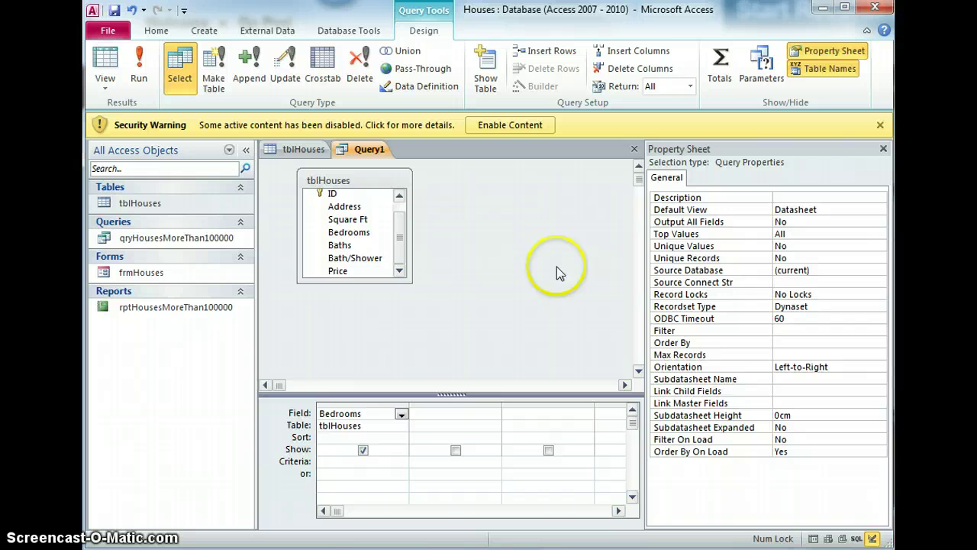
left_click(811, 246)
left_click(879, 246)
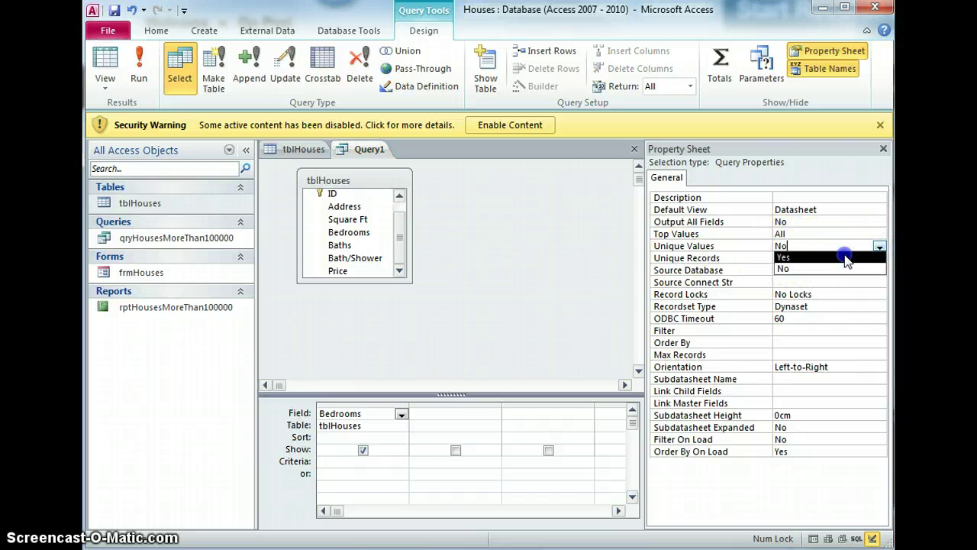
left_click(846, 257)
left_click(114, 65)
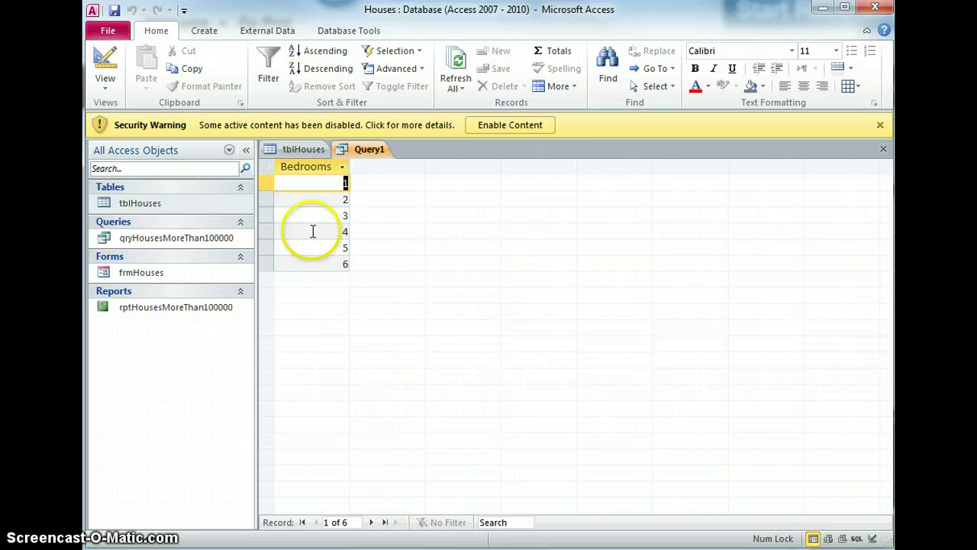
Step: Save the query as qryNumberOfBedrooms and close it
left_click(115, 10)
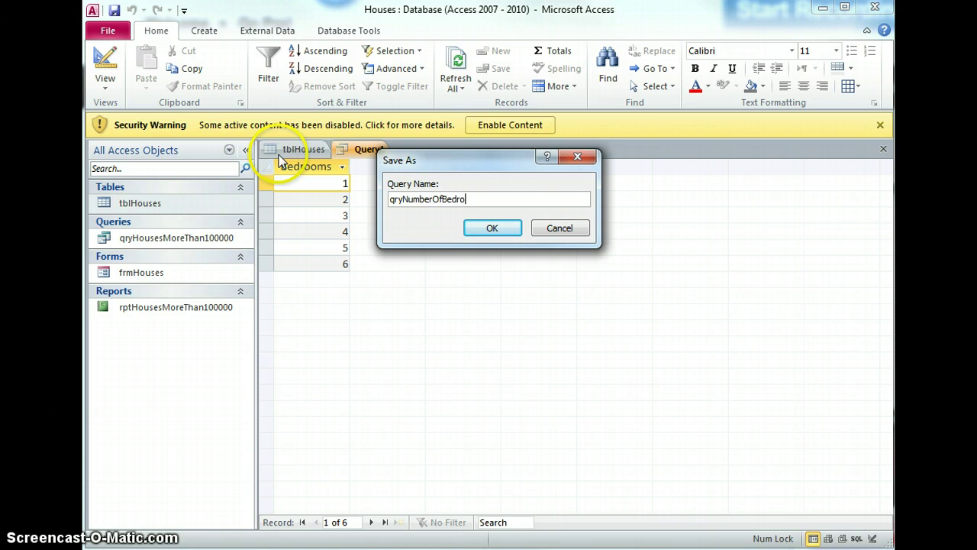
key("Return")
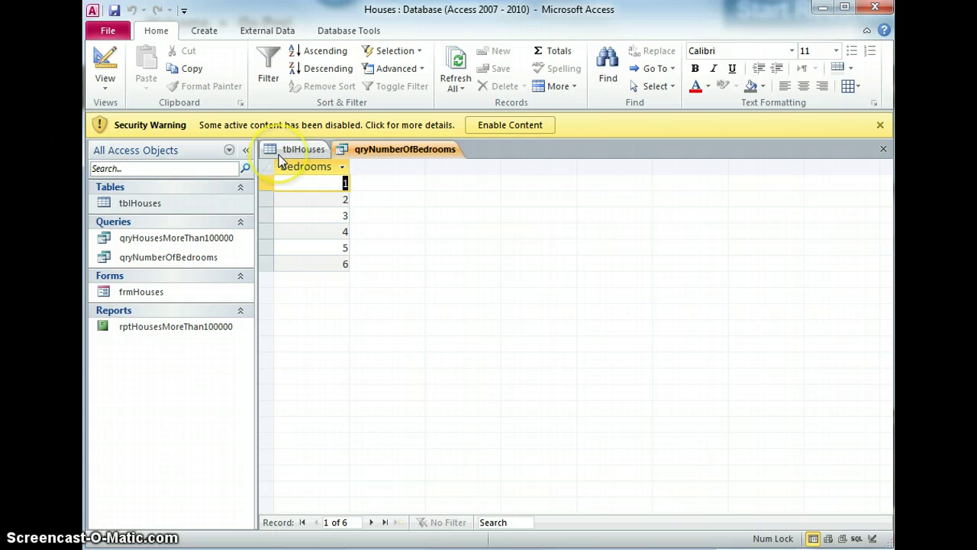
left_click(883, 149)
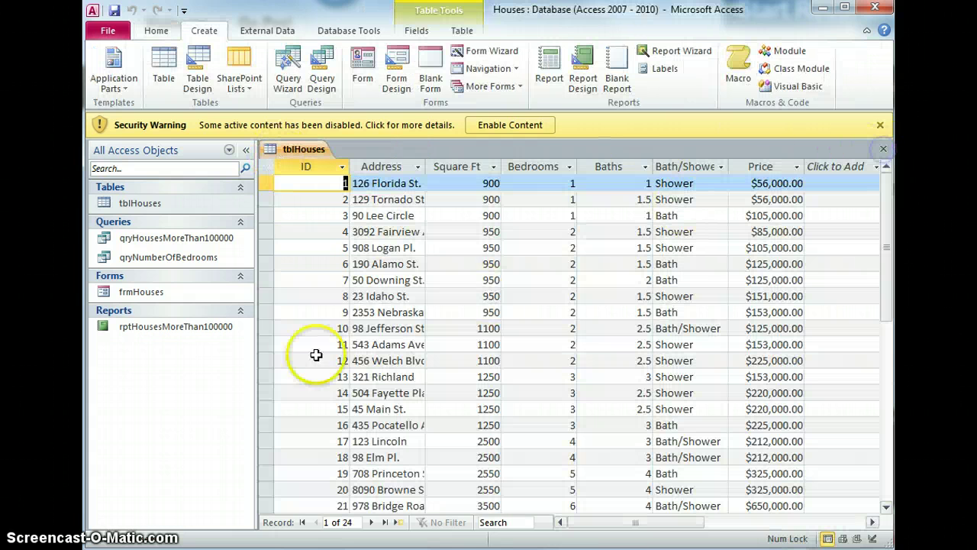
Step: Create a form from qryNumberOfBedrooms and delete its Bedrooms text box
left_click(189, 257)
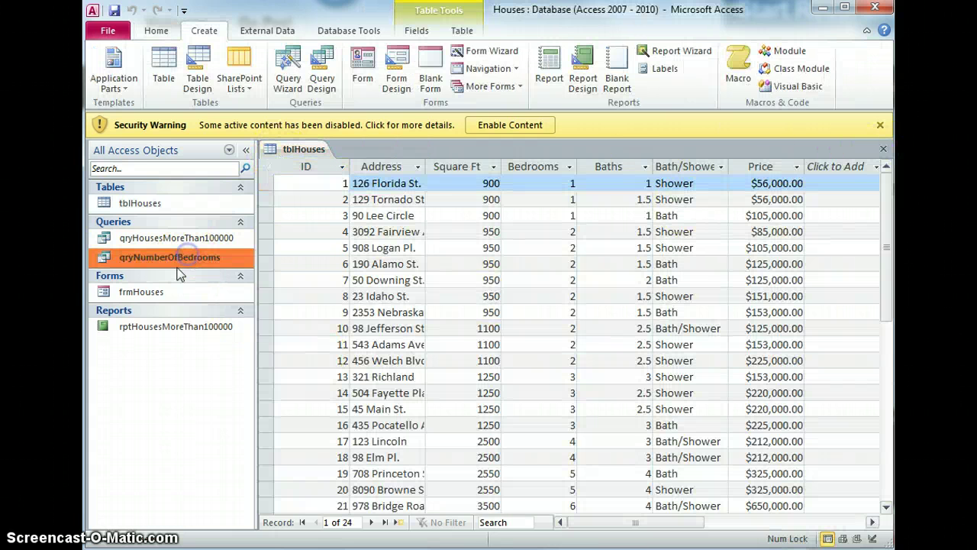
left_click(363, 73)
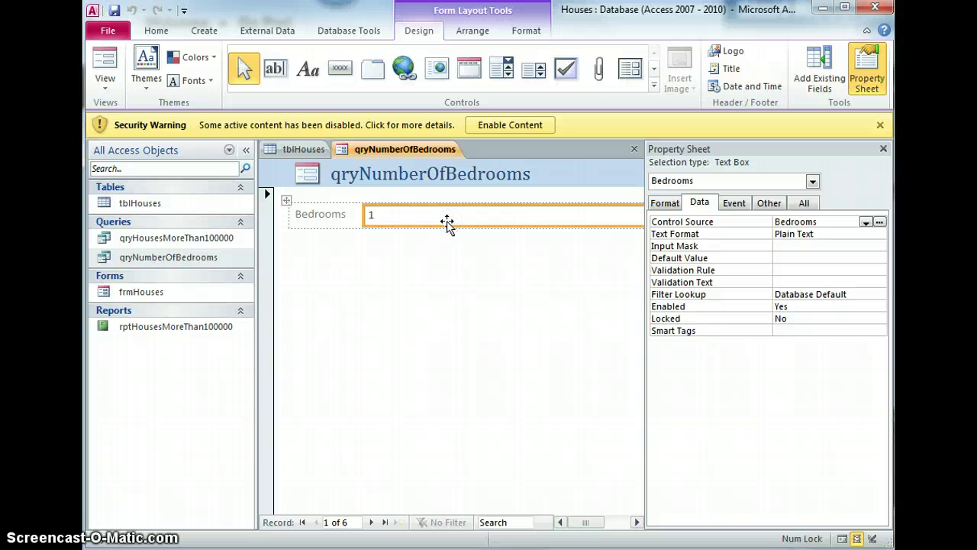
key("Delete")
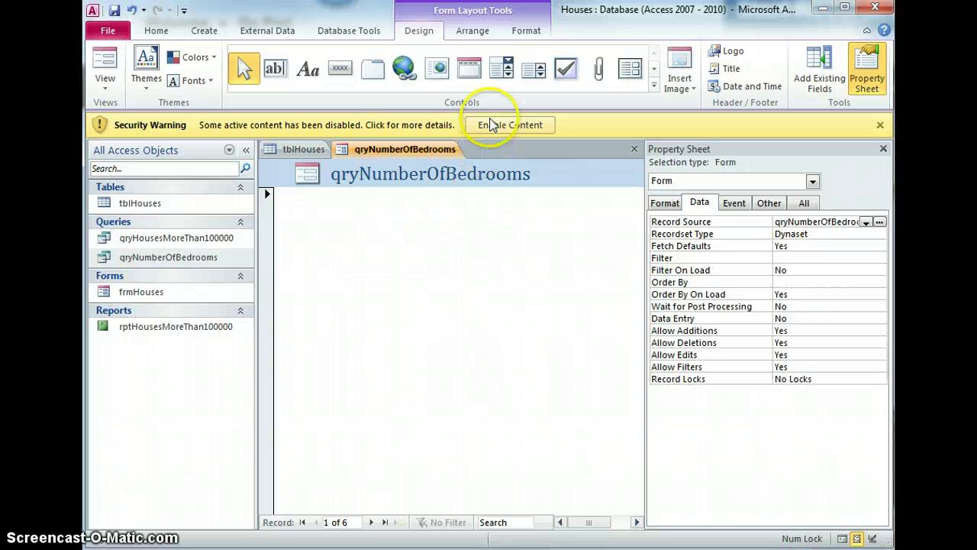
Step: Place a combo box on the form that gets its values from the query qryNumberOfBedrooms
left_click(502, 71)
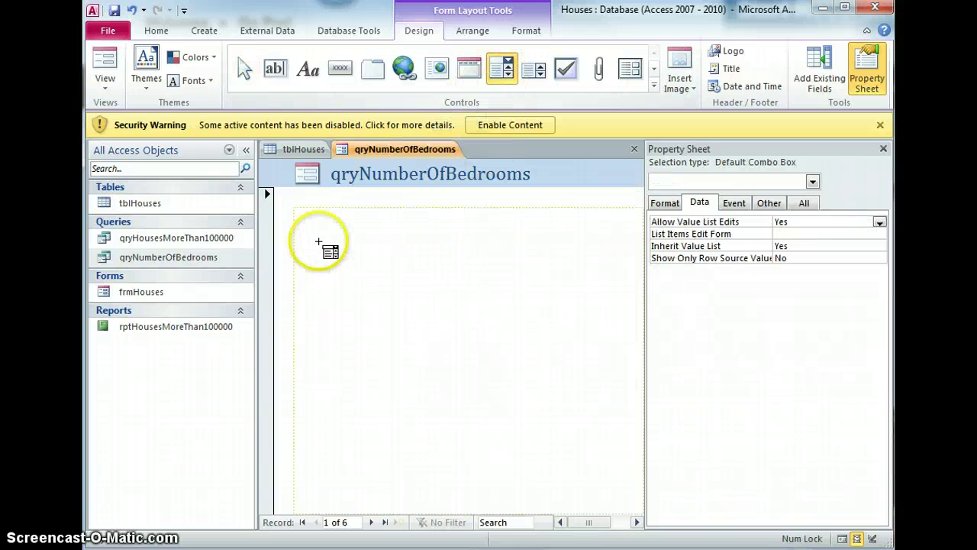
left_click(546, 304)
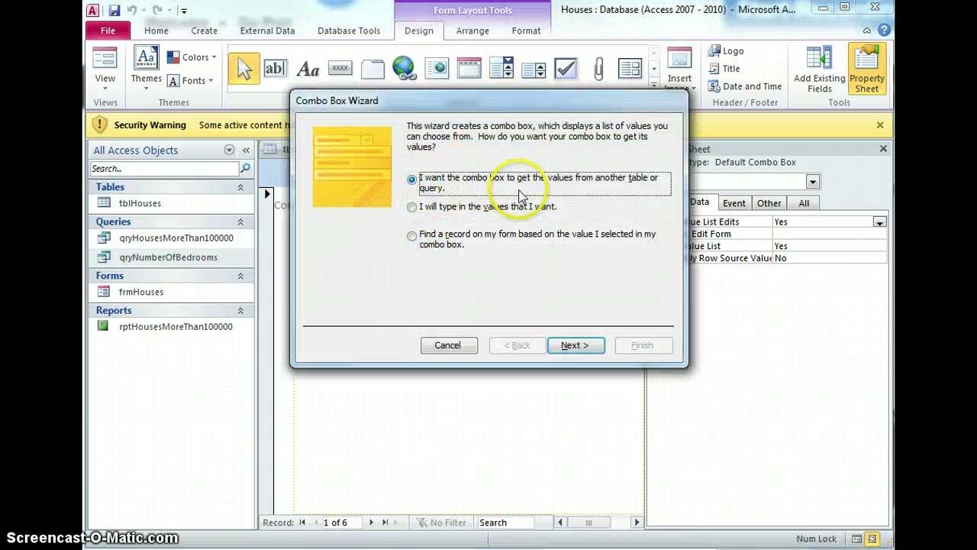
left_click(572, 345)
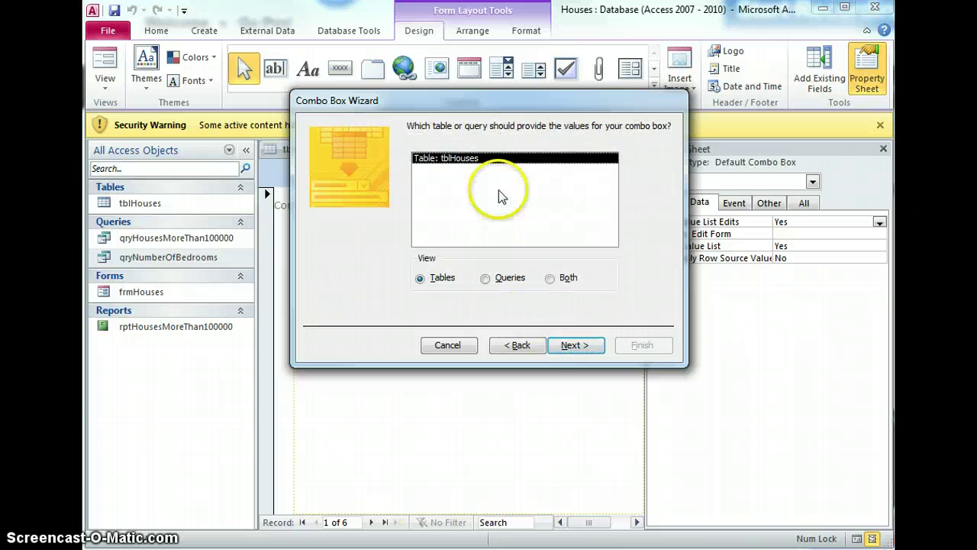
left_click(484, 279)
left_click(462, 169)
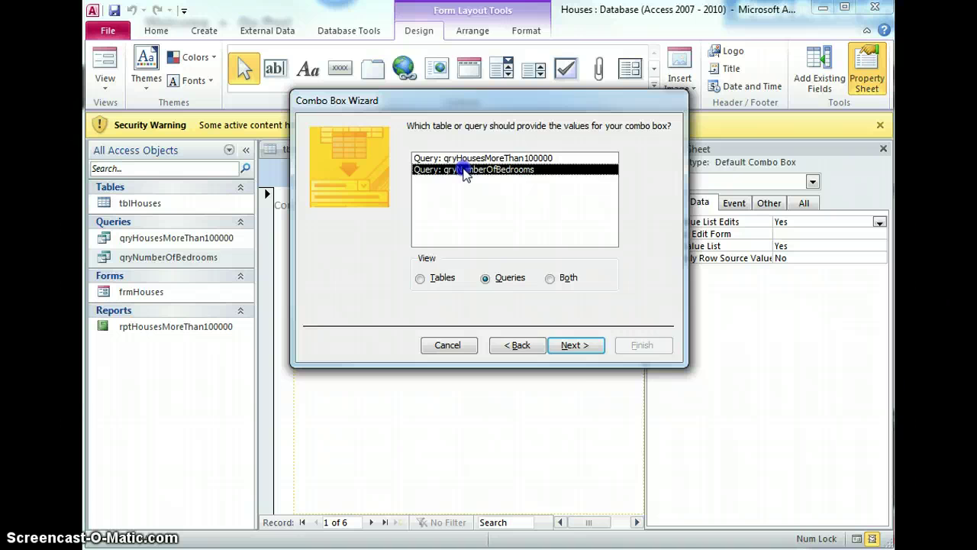
left_click(575, 346)
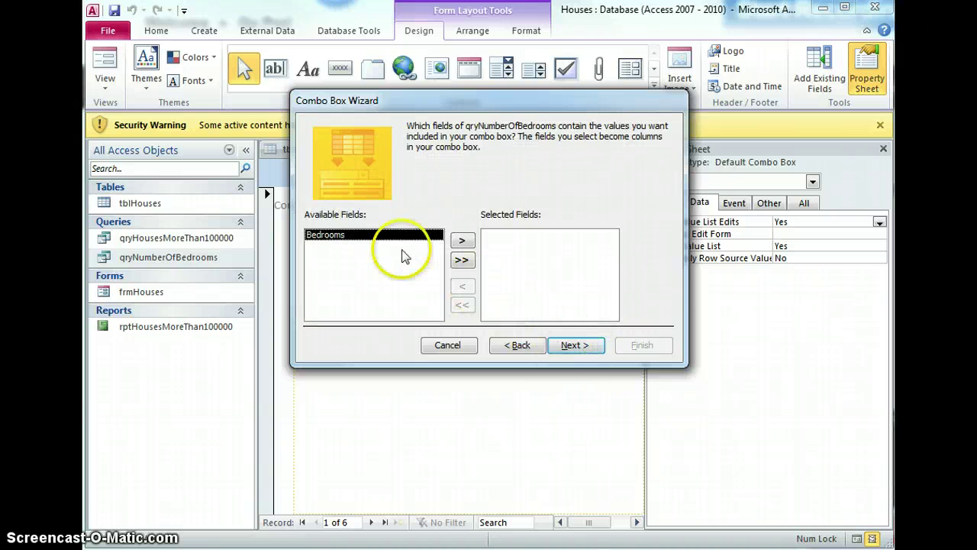
Step: Include the Bedrooms field as the combo box column, without a sort order, and finish the wizard
left_click(469, 243)
left_click(574, 345)
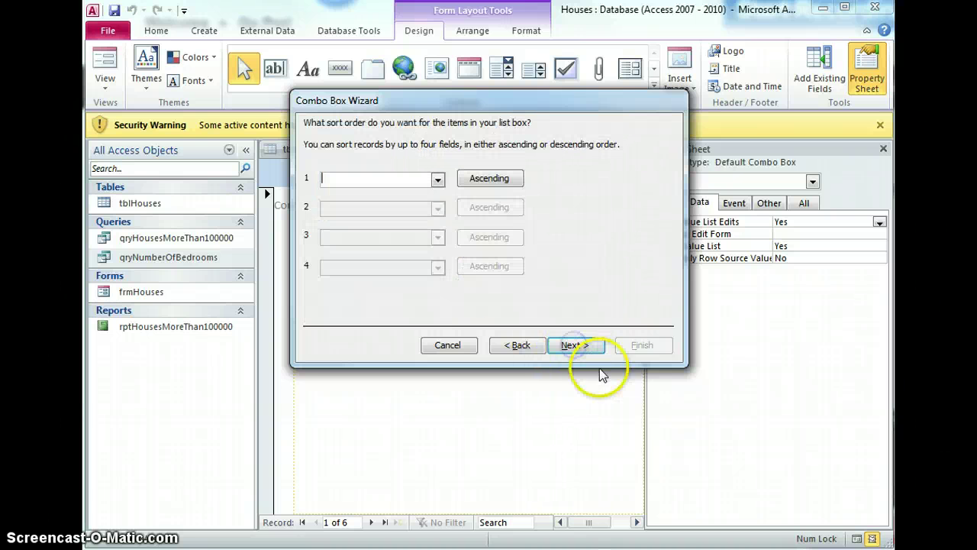
left_click(583, 345)
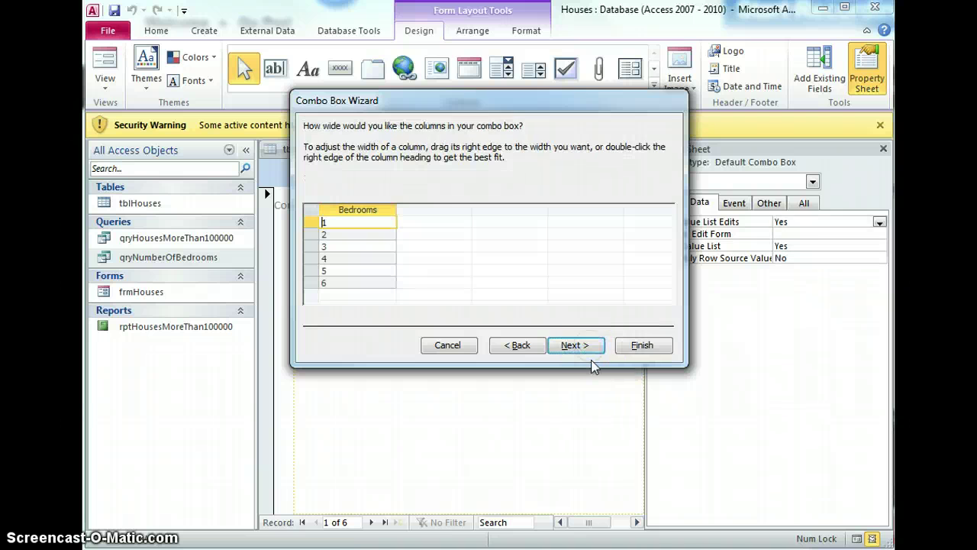
left_click(639, 347)
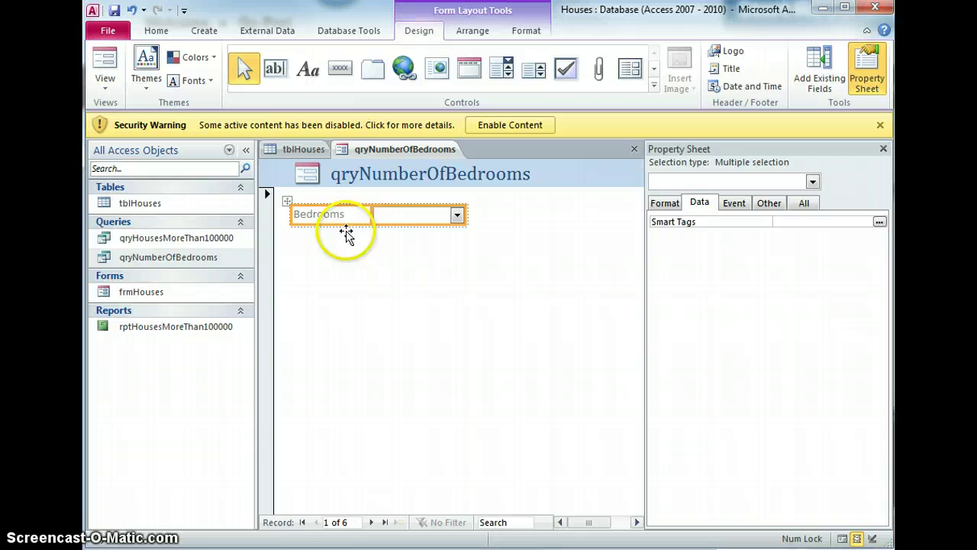
Step: Switch the form to Form view and check the choices in the Bedrooms combo box
left_click(103, 84)
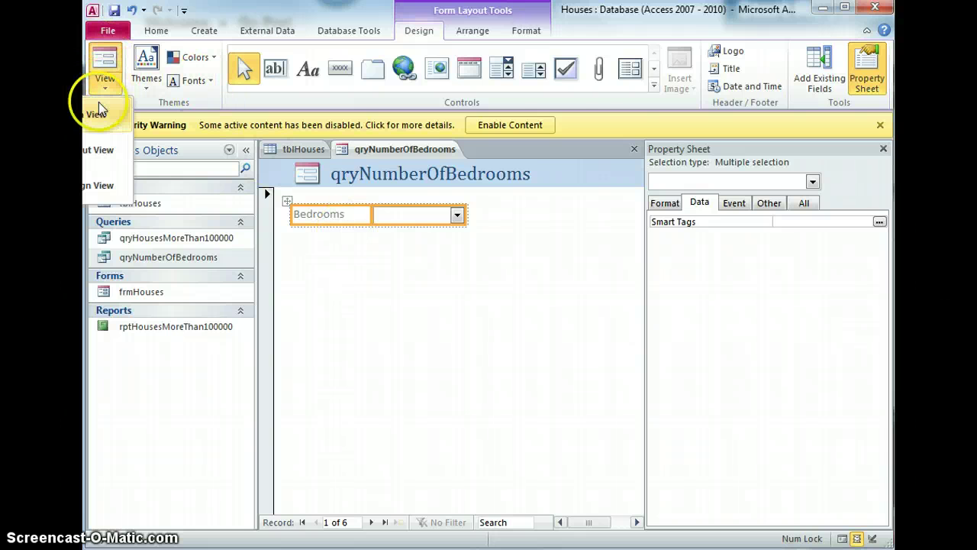
left_click(92, 111)
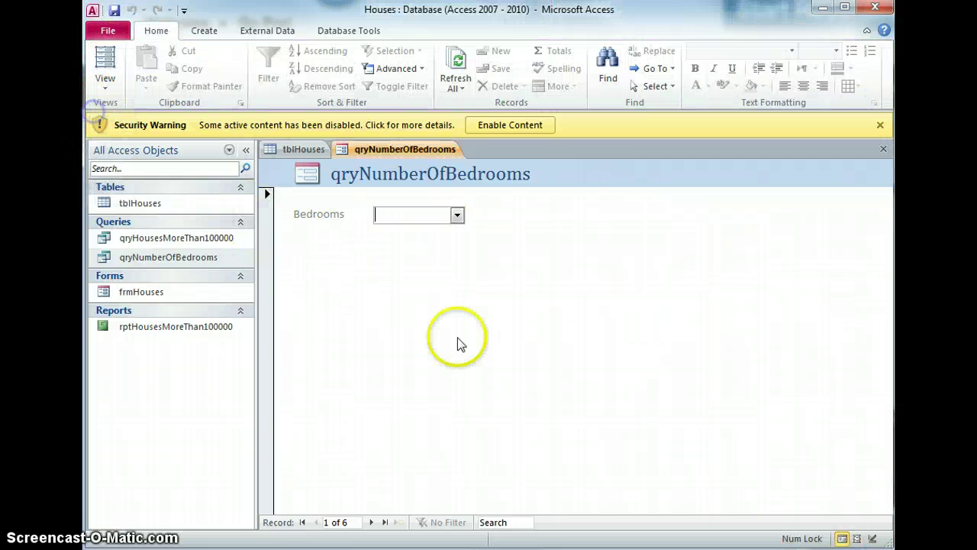
left_click(458, 214)
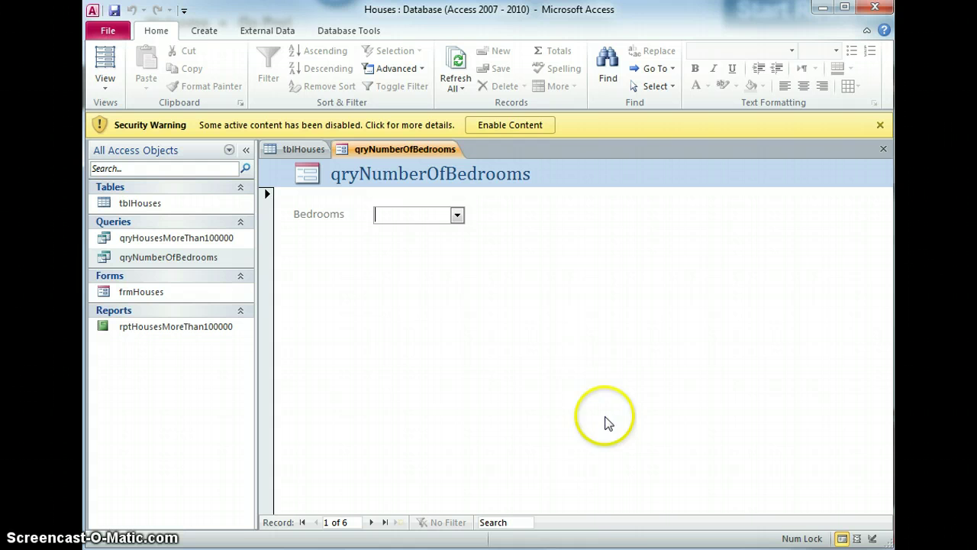
left_click(456, 217)
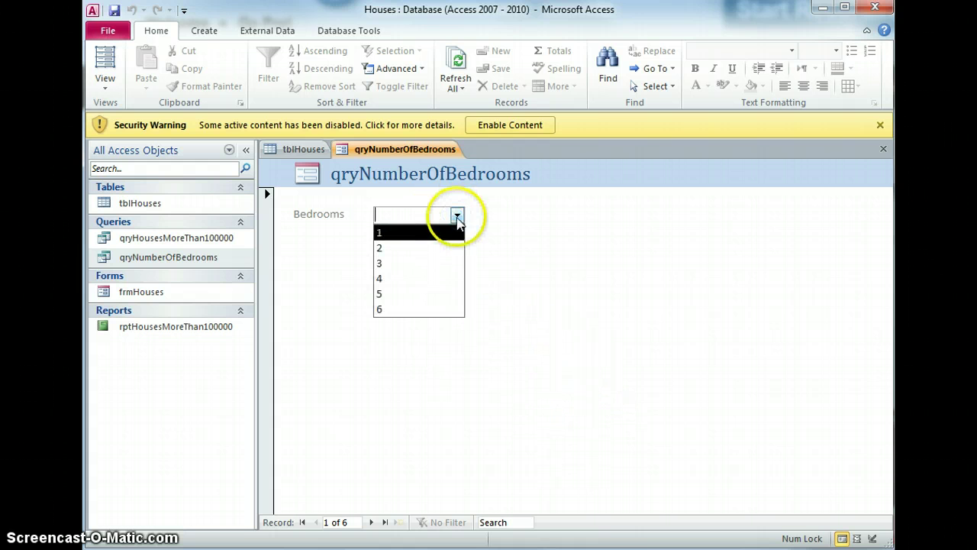
left_click(535, 233)
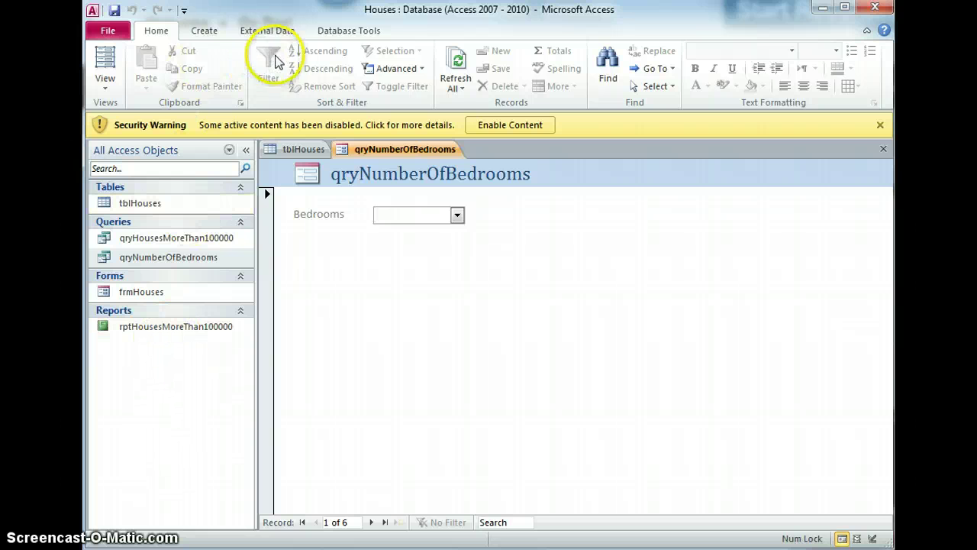
Step: Create another query in Design view based on tblHouses and enlarge the table's field list to fit all fields
left_click(203, 31)
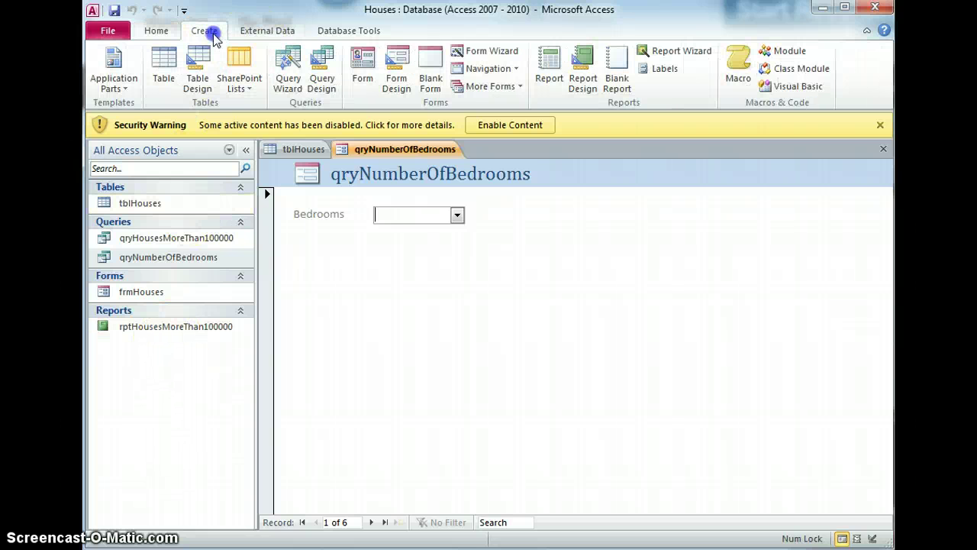
left_click(321, 82)
left_click(481, 452)
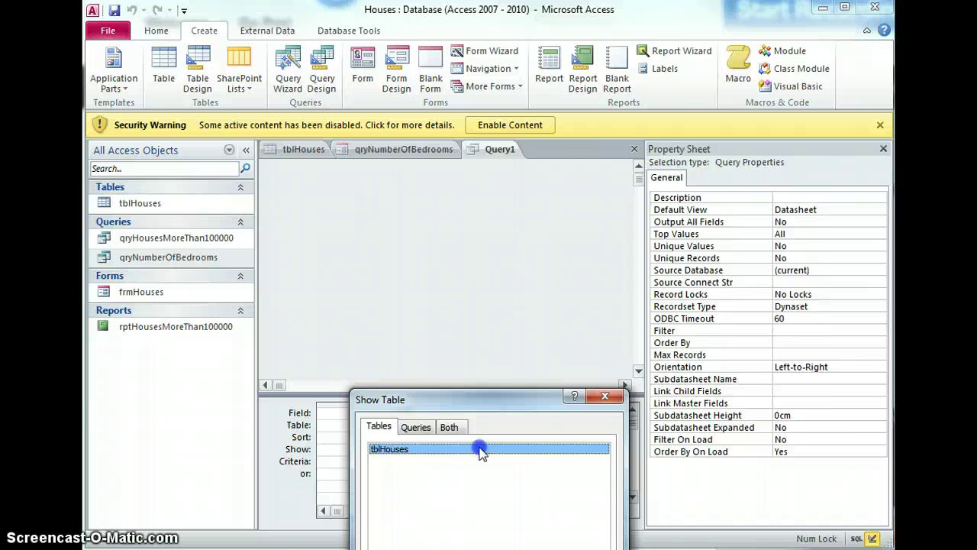
double_click(481, 451)
left_click_drag(474, 400, 452, 167)
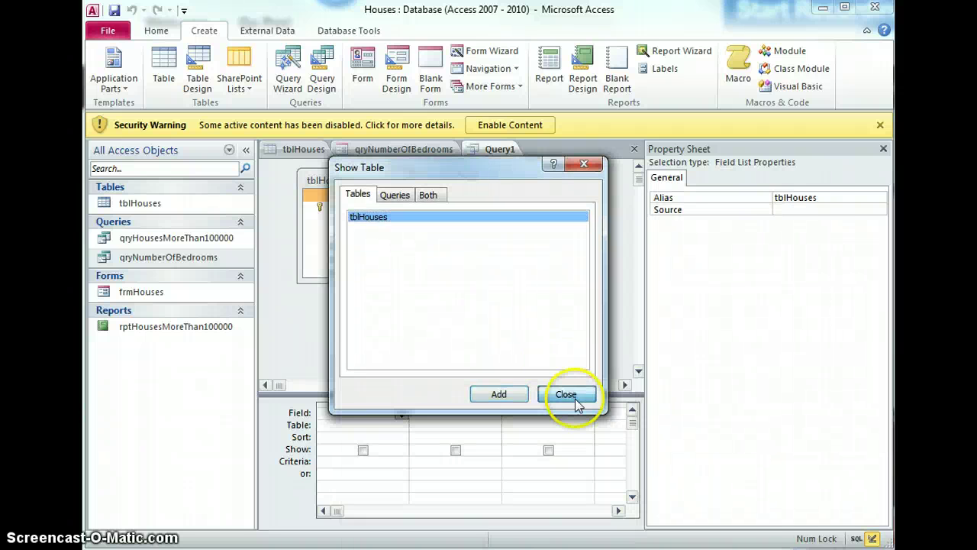
left_click(566, 394)
left_click_drag(380, 281, 377, 305)
Step: Add all tblHouses fields from ID through Price to the query design grid and close the Property Sheet
left_click(345, 220)
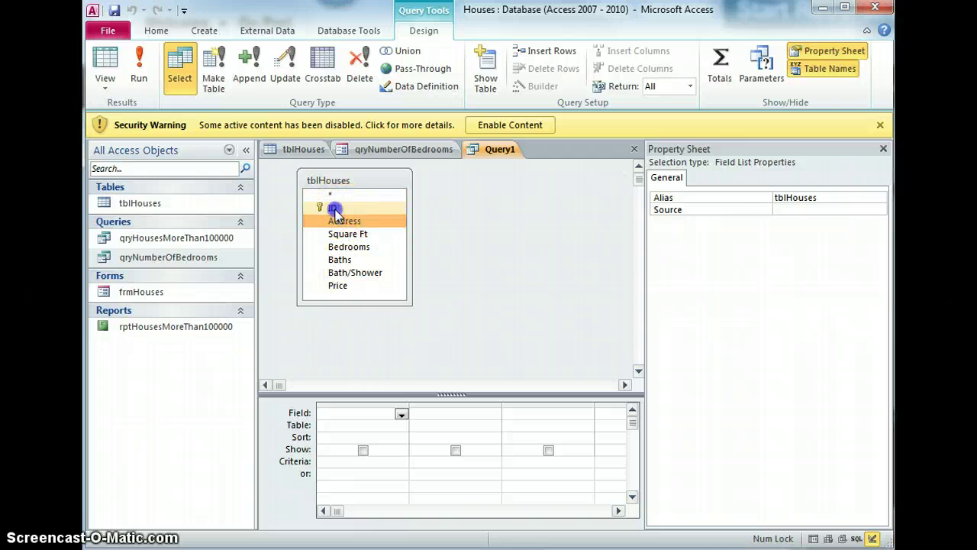
left_click(336, 207)
left_click(345, 285, "shift")
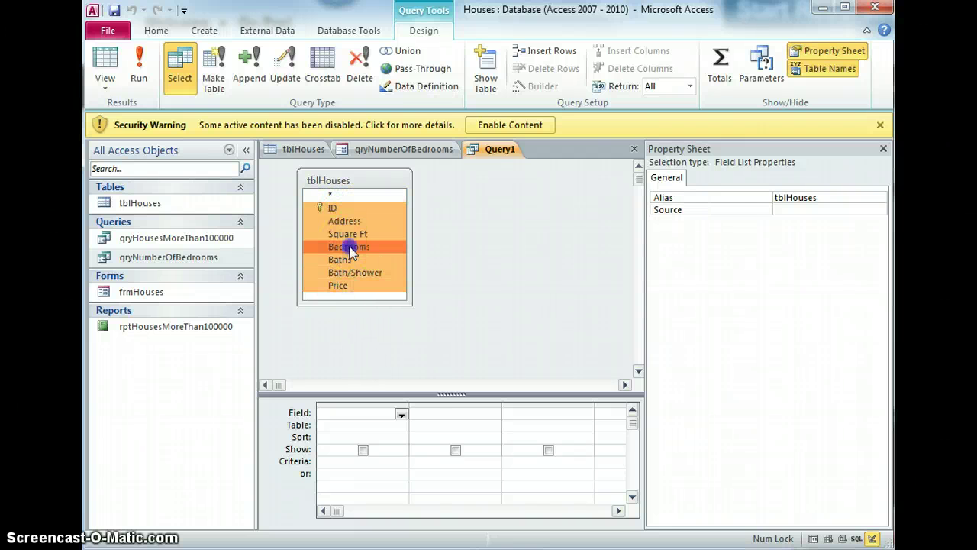
left_click_drag(349, 251, 363, 413)
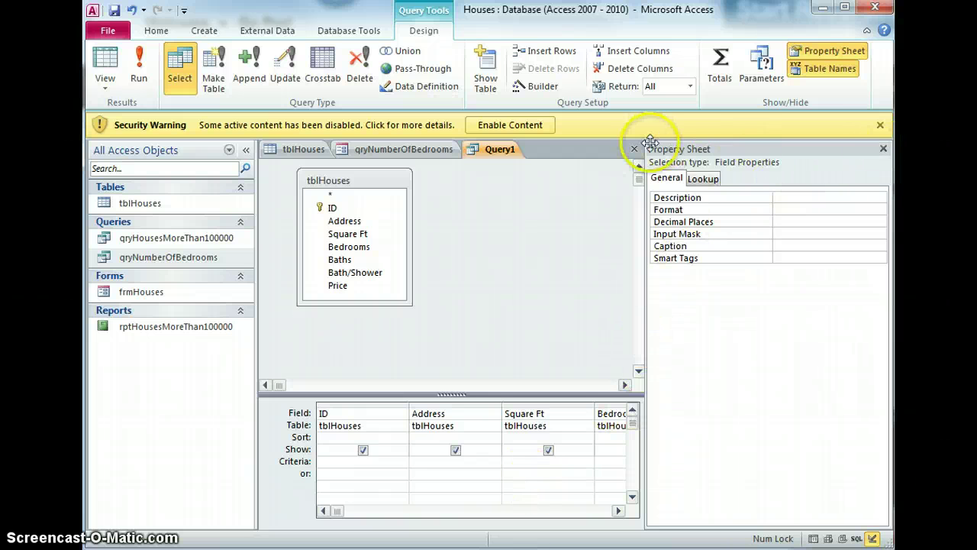
left_click(884, 149)
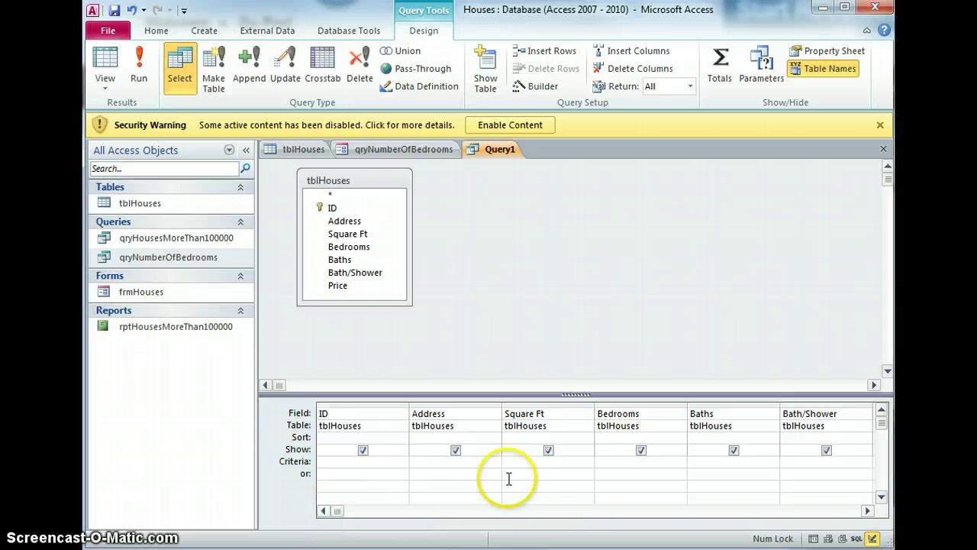
left_click(615, 462)
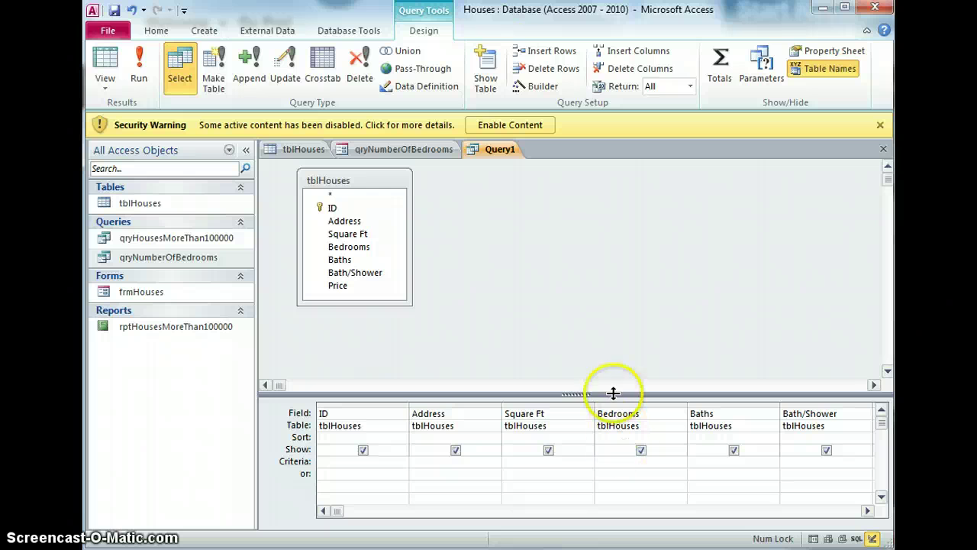
left_click(540, 87)
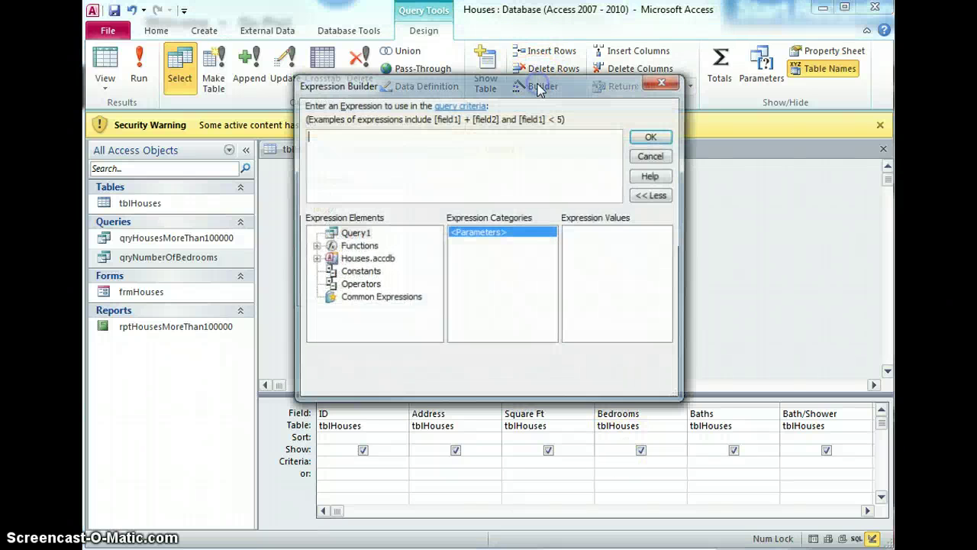
left_click(314, 259)
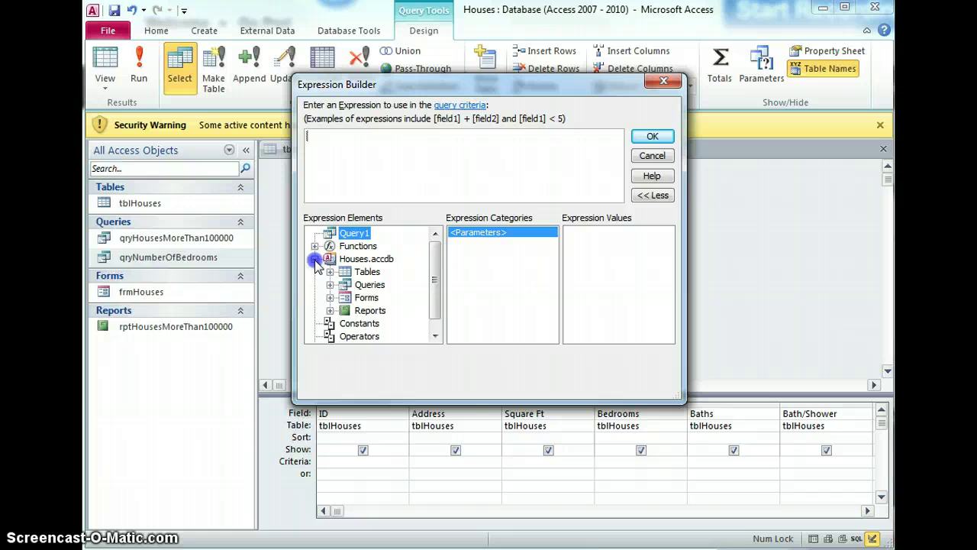
left_click(330, 298)
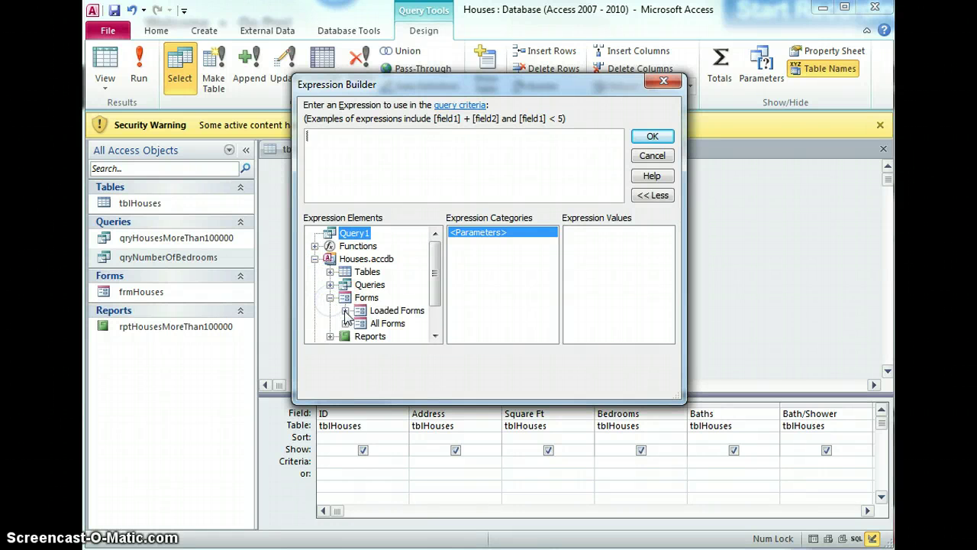
left_click(345, 323)
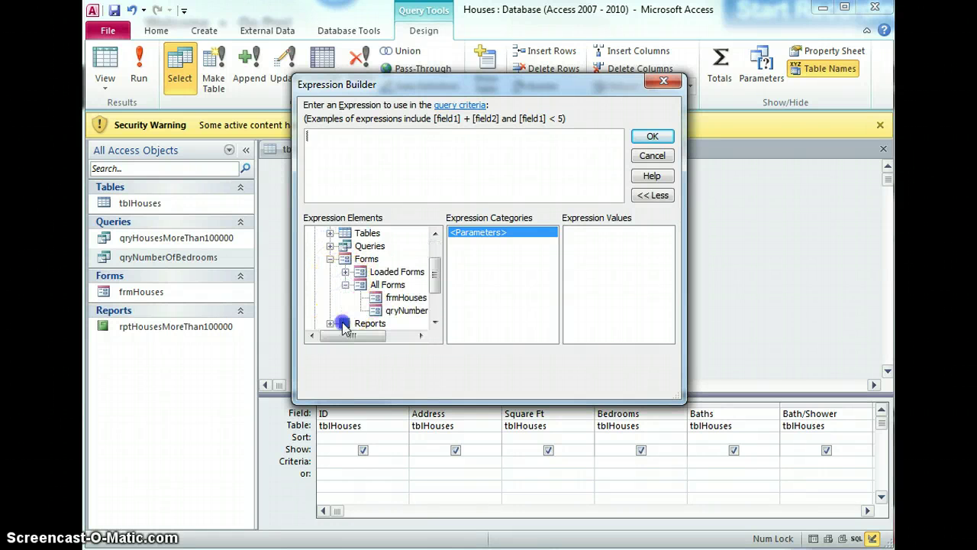
left_click(407, 311)
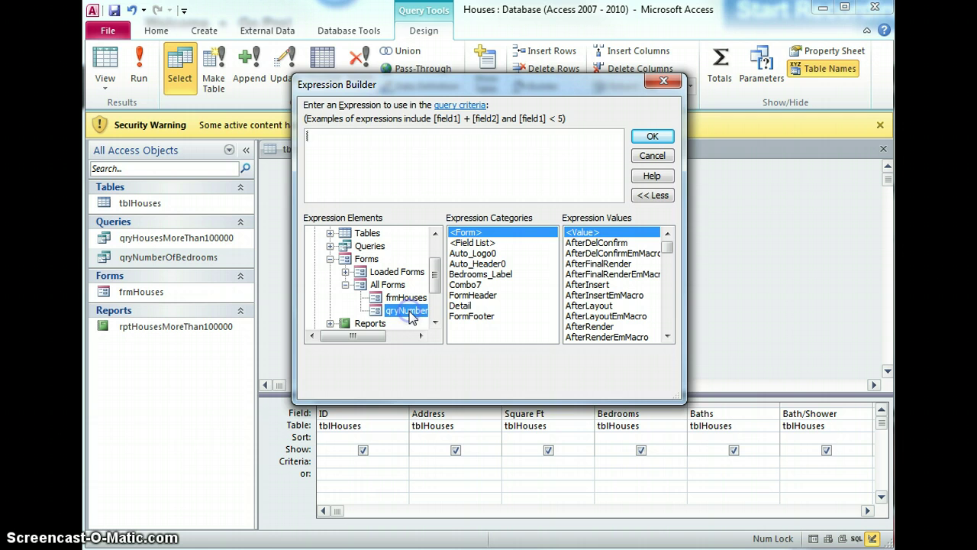
left_click(652, 155)
Step: Save the form containing the Bedrooms combo box as frmNumberOfBedrooms
left_click(405, 150)
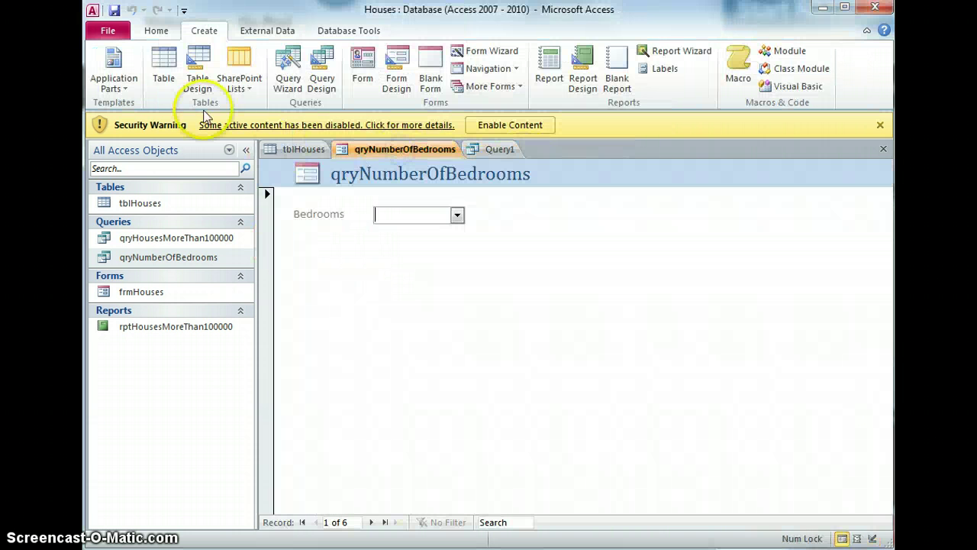
left_click(114, 10)
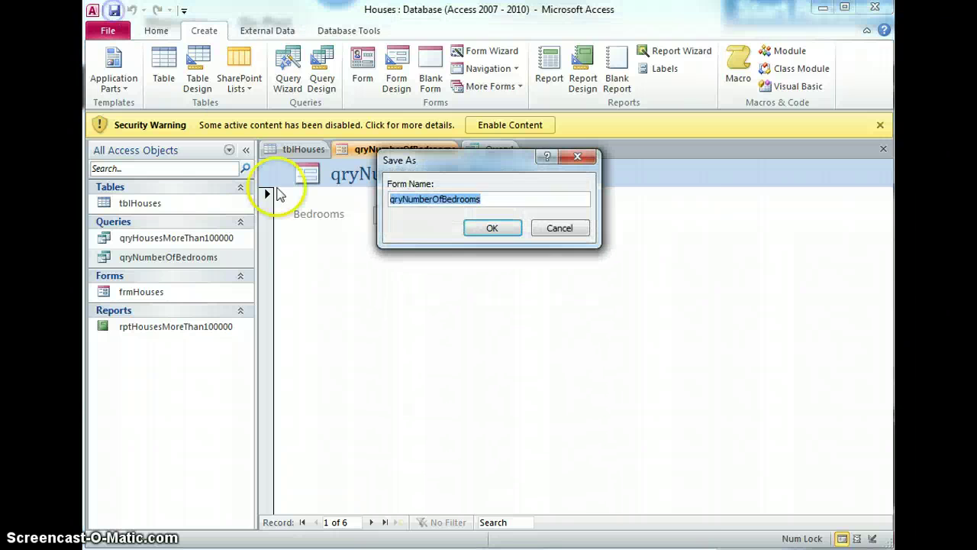
left_click(399, 198)
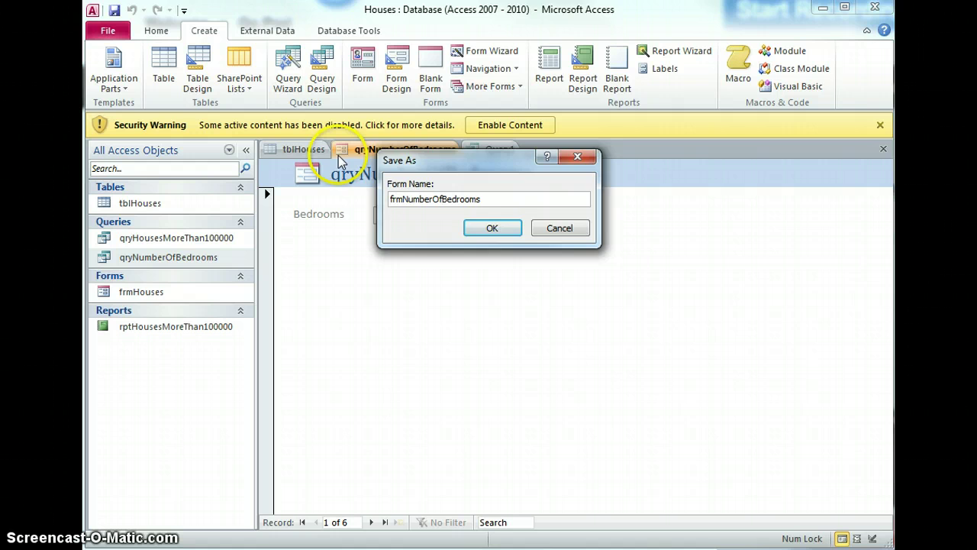
left_click(493, 228)
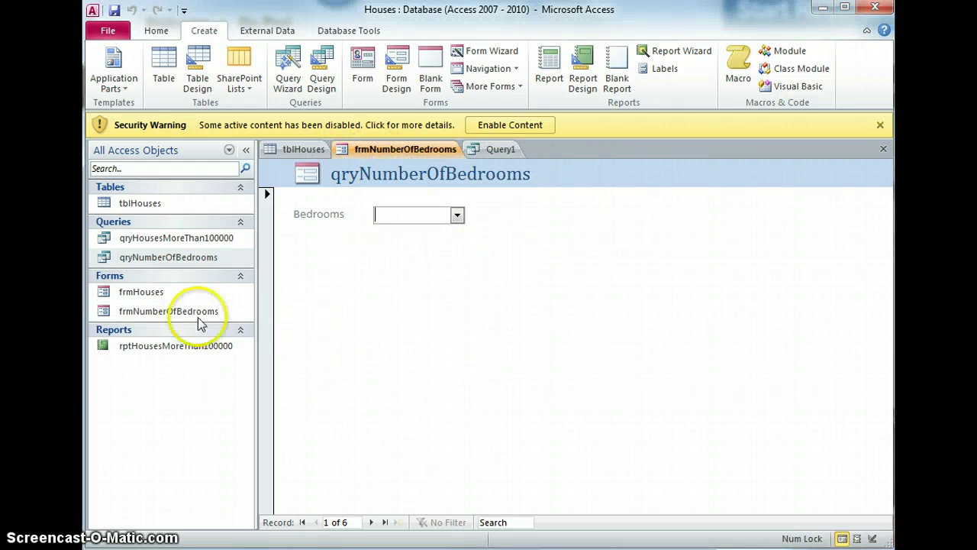
Step: Create a new query in Design view based on tblHouses and add all its fields from ID through Price to the grid
left_click(313, 84)
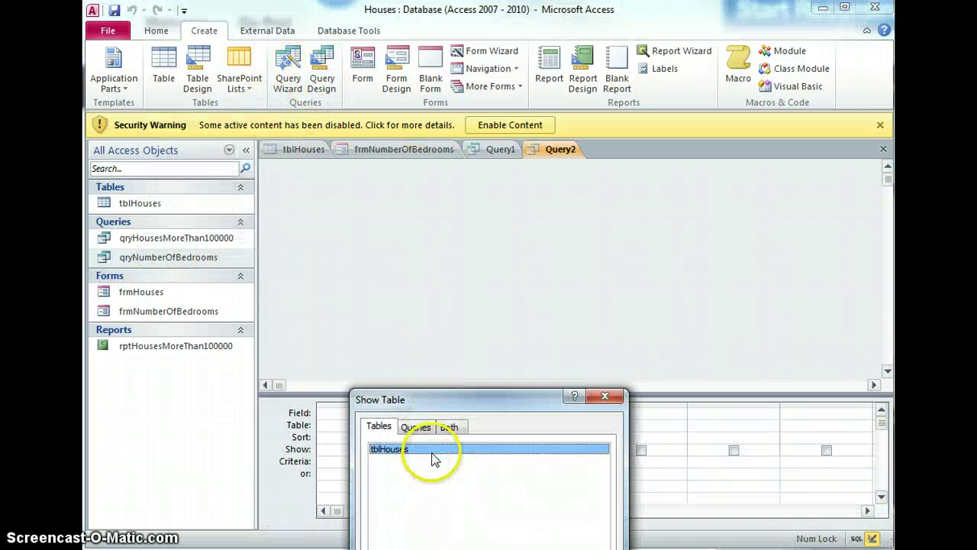
left_click_drag(430, 403, 421, 229)
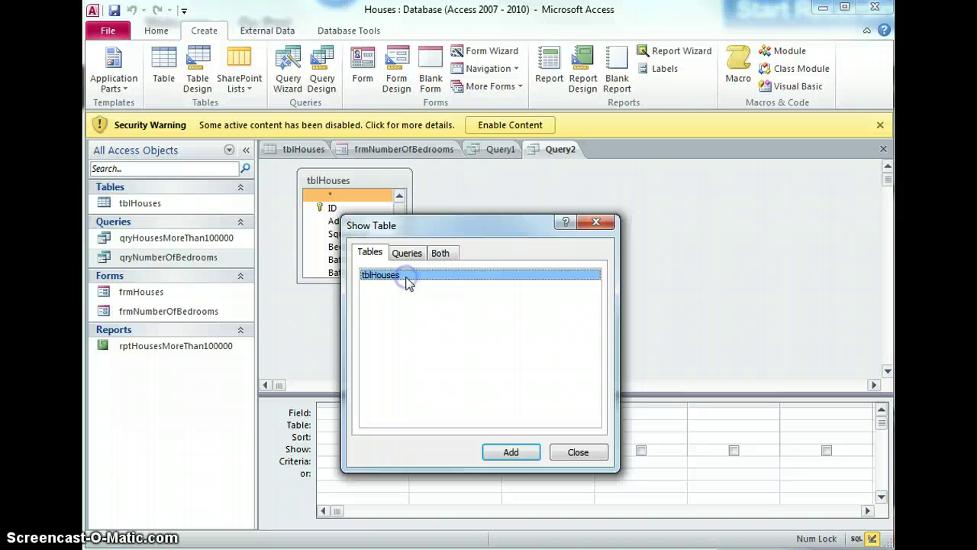
left_click(573, 452)
left_click(332, 207)
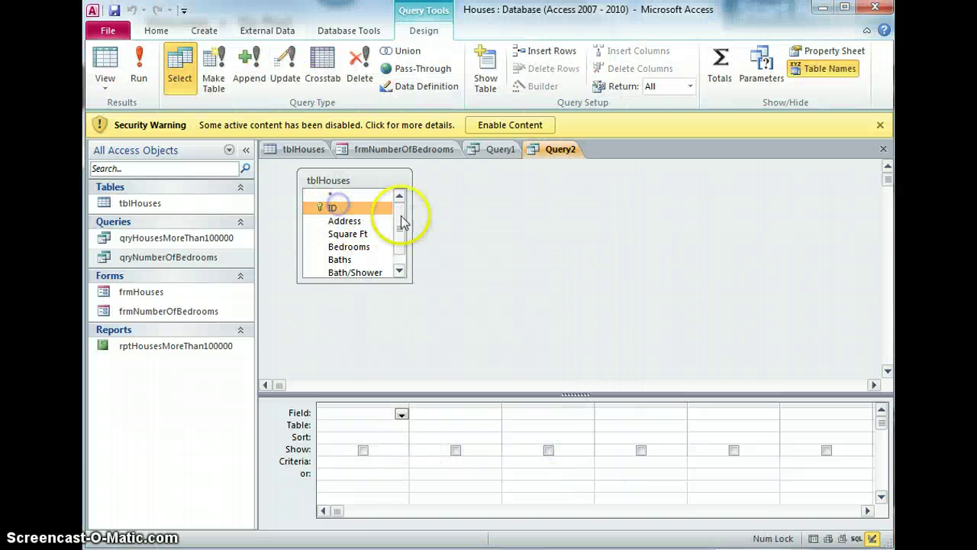
left_click(399, 240)
left_click(350, 272, "shift")
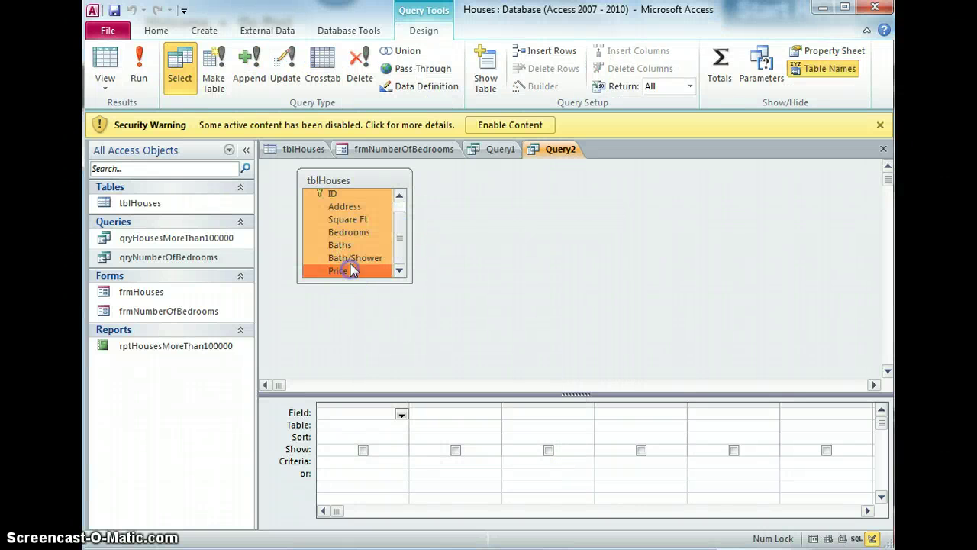
left_click_drag(350, 272, 357, 405)
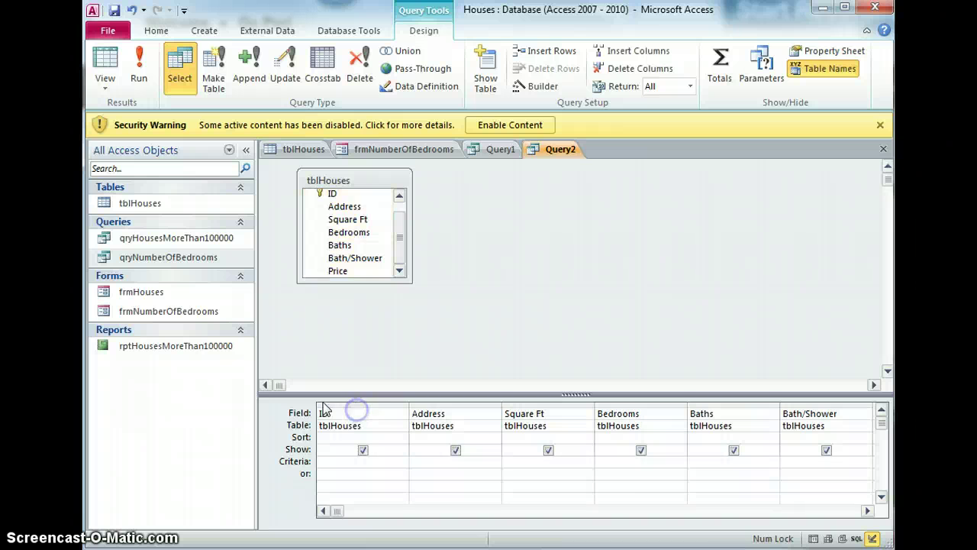
Step: Use the Expression Builder to set the Bedrooms criteria to Forms![frmNumberOfBedrooms]![Combo7]
left_click(615, 462)
left_click(543, 86)
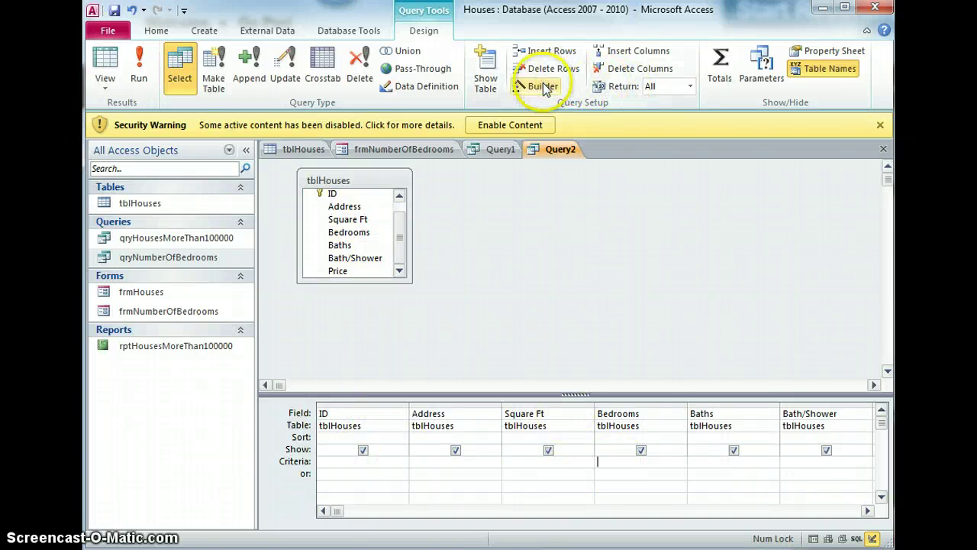
left_click(315, 259)
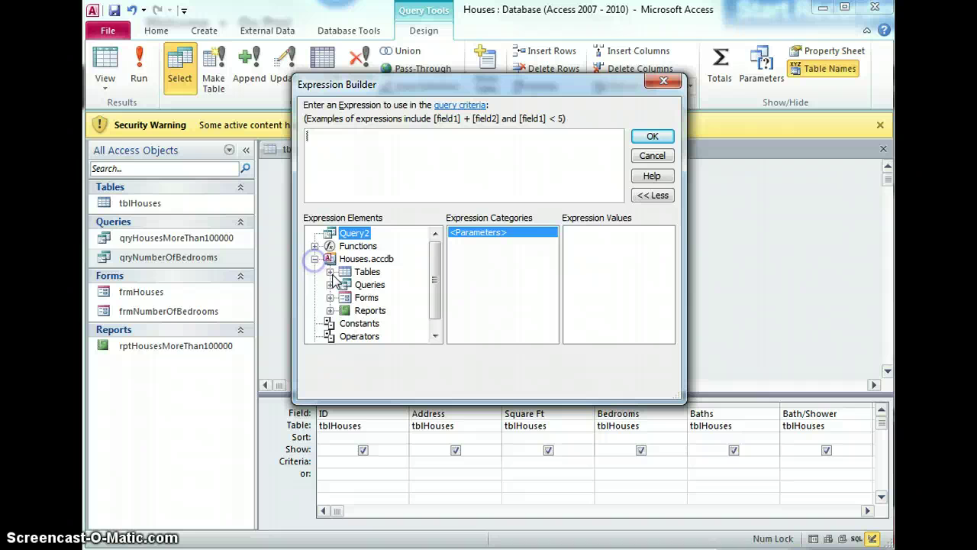
left_click(330, 297)
left_click(345, 324)
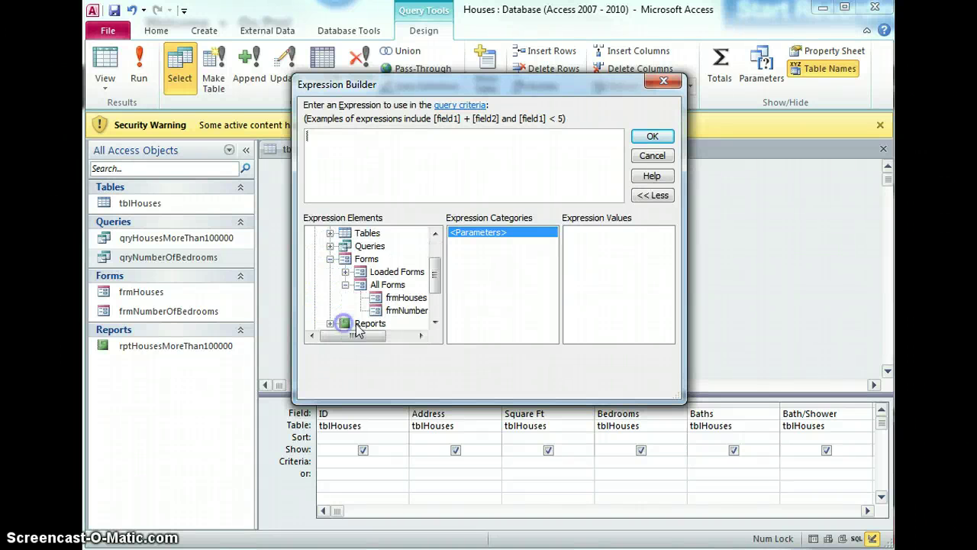
left_click(404, 314)
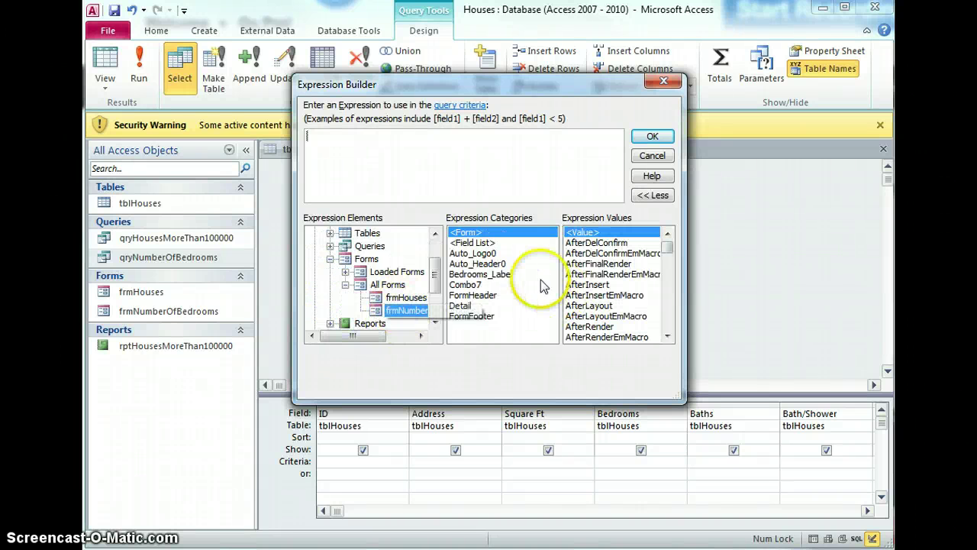
left_click(467, 285)
double_click(469, 286)
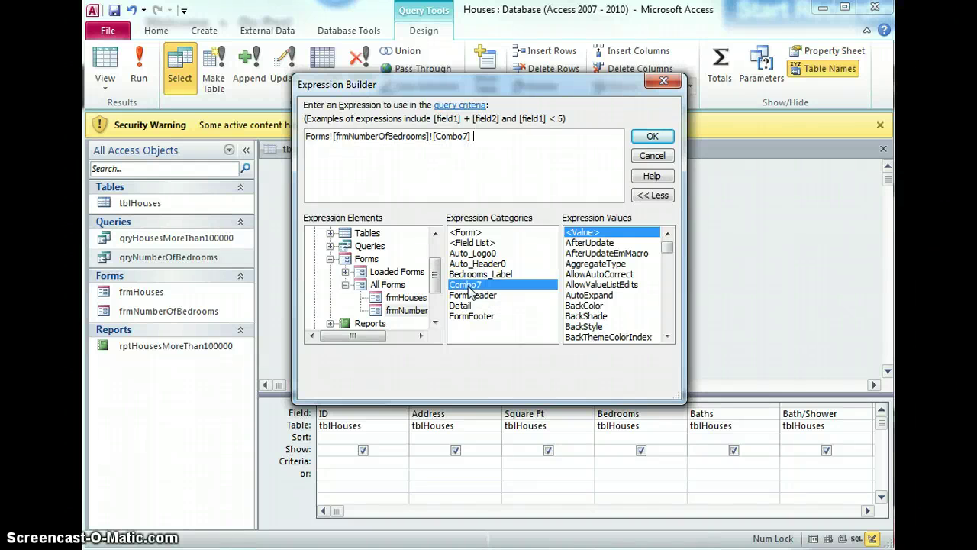
left_click(655, 139)
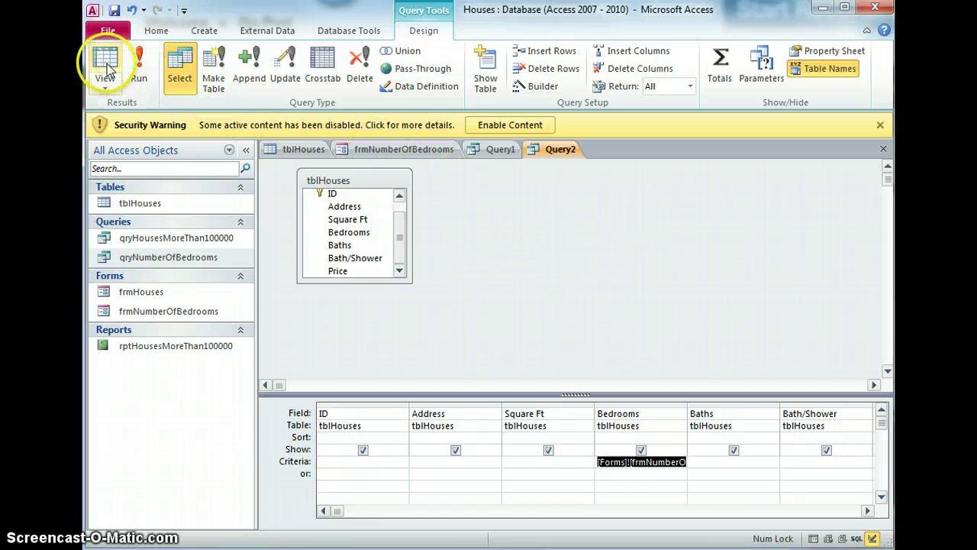
Step: Save the query as qryAllDataByNumberOfBedrooms and preview its datasheet with no bedroom count chosen on the form
left_click(114, 10)
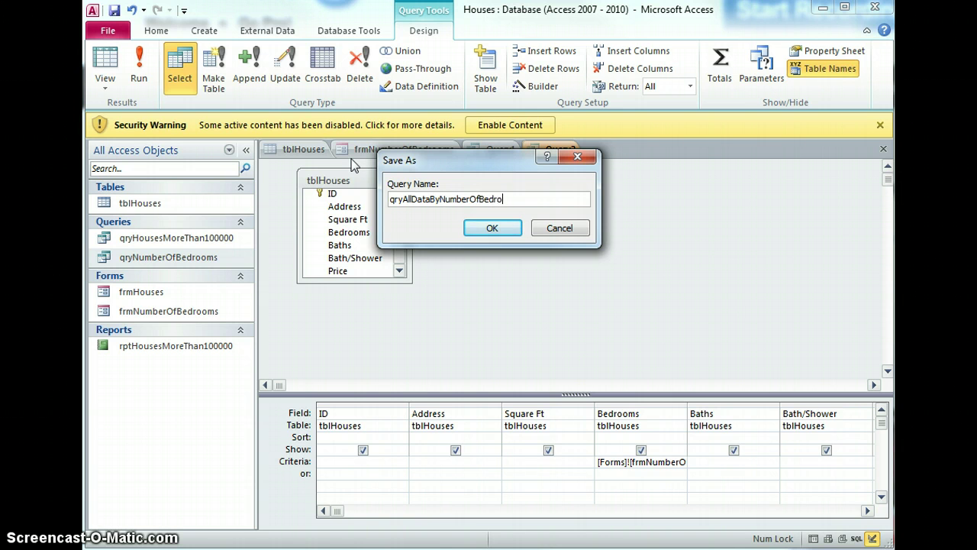
key("Return")
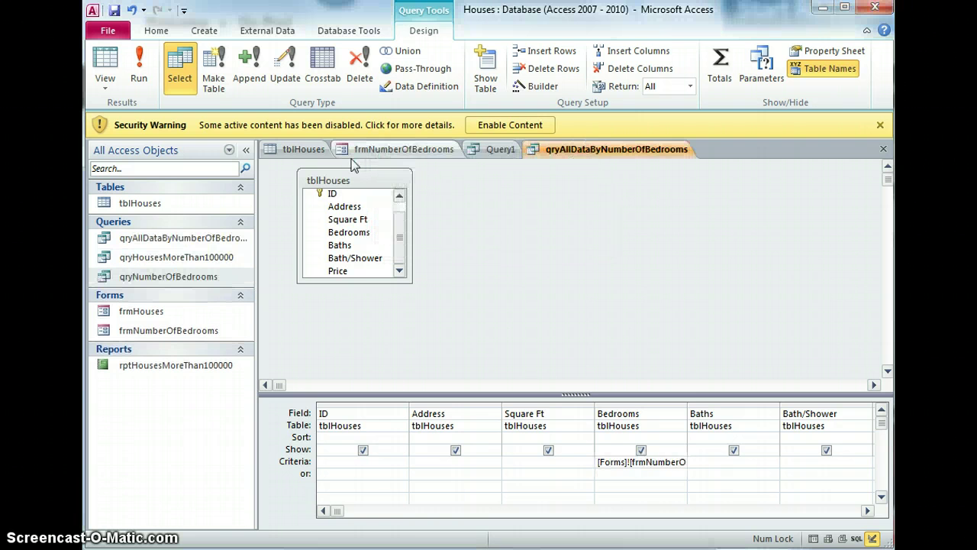
left_click(481, 191)
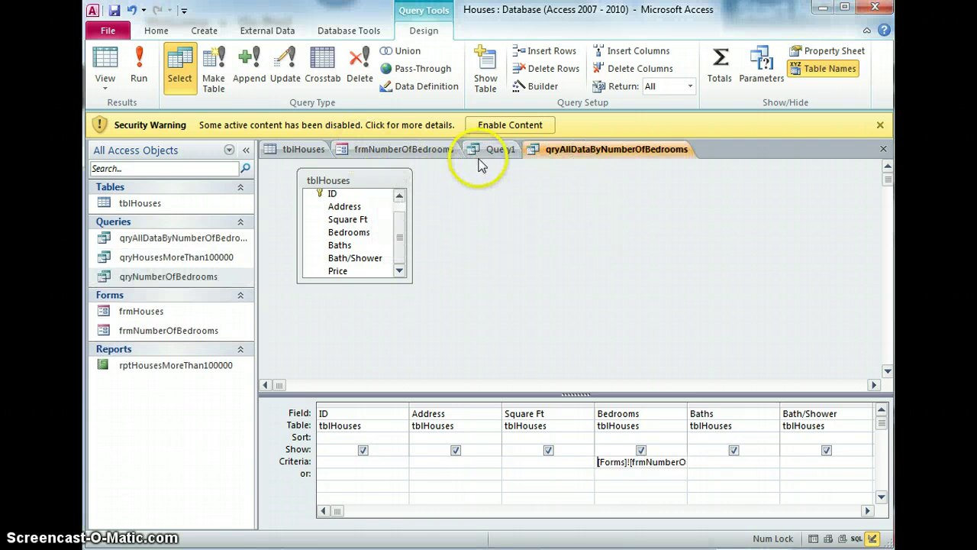
left_click(115, 64)
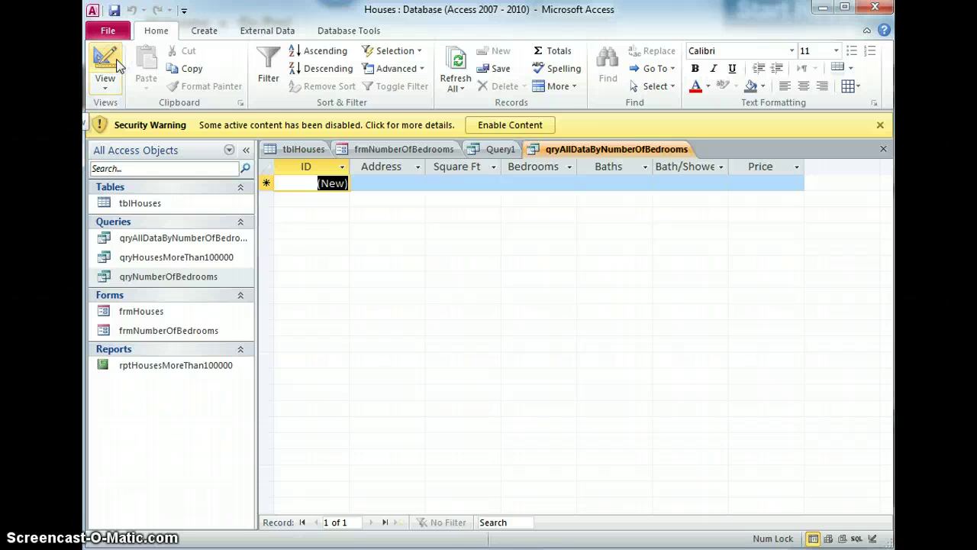
left_click(115, 64)
Step: Choose 2 in the Bedrooms combo box of frmNumberOfBedrooms and show qryAllDataByNumberOfBedrooms in Datasheet view
left_click(397, 149)
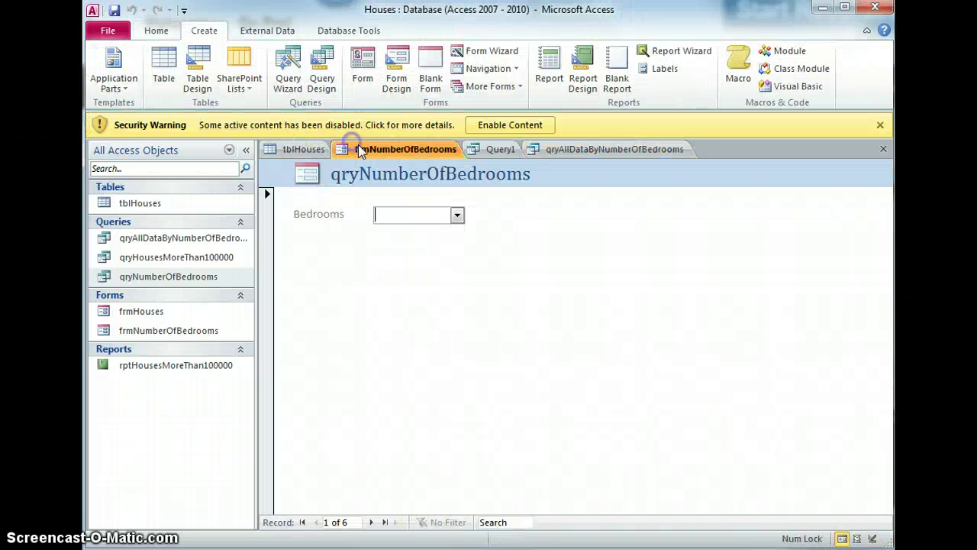
left_click(457, 215)
left_click(430, 247)
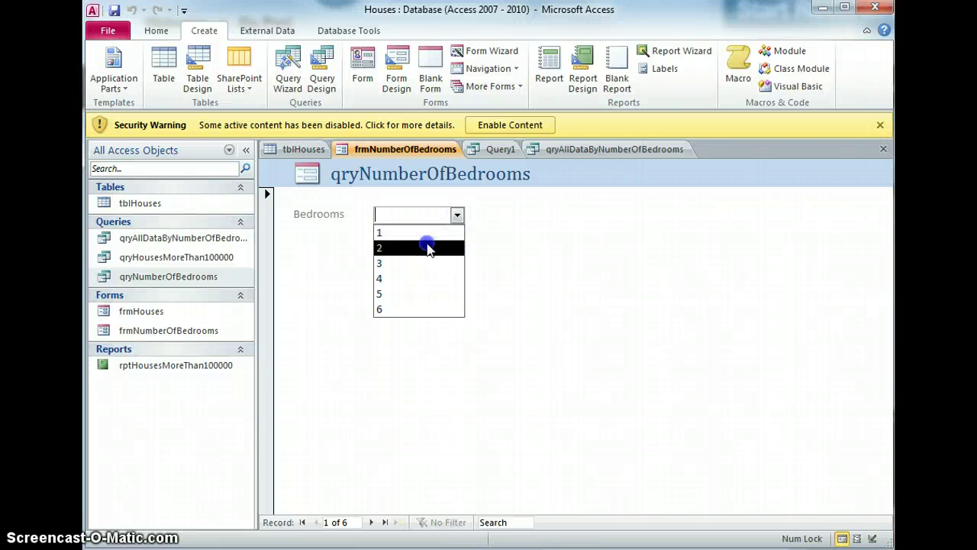
left_click(586, 151)
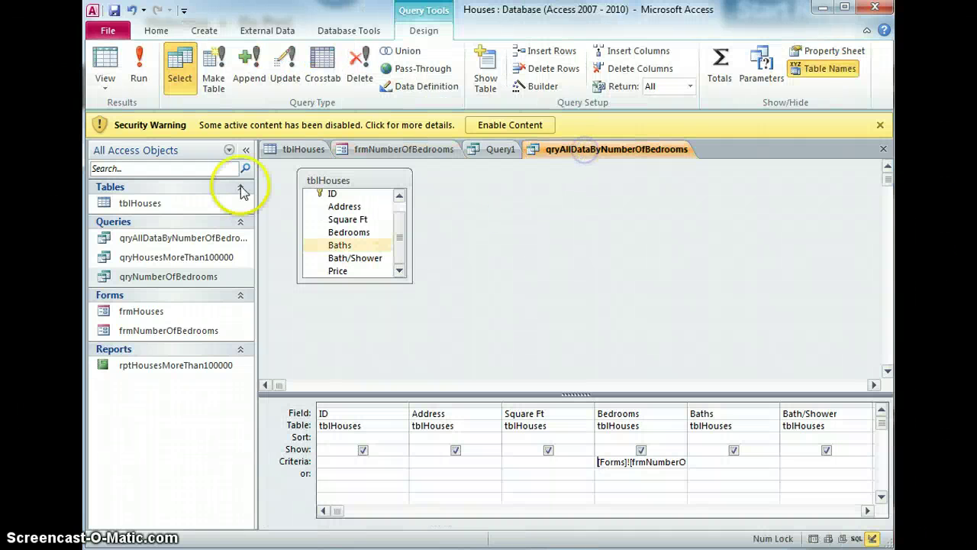
left_click(115, 67)
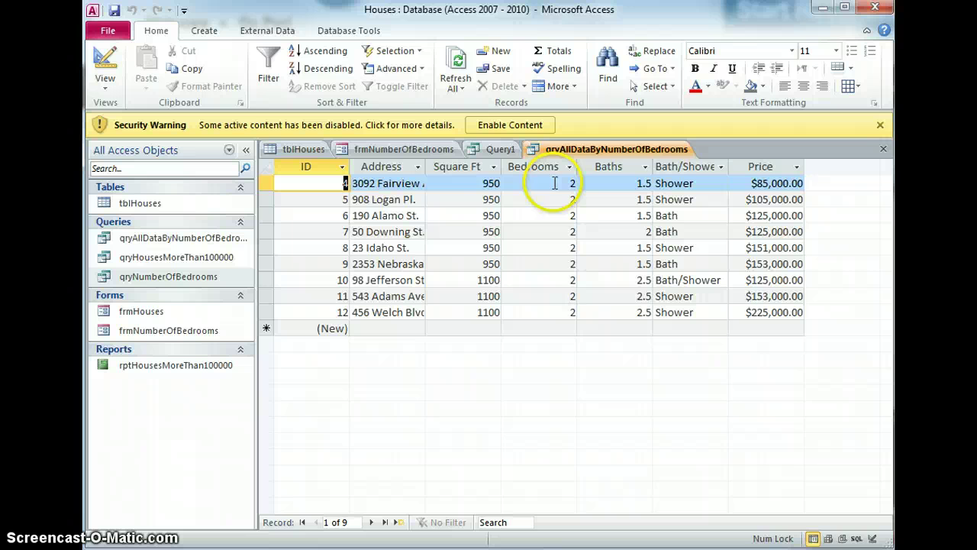
Step: Close the qryAllDataByNumberOfBedrooms datasheet and close Query1 without saving its design
left_click(884, 148)
left_click(496, 150)
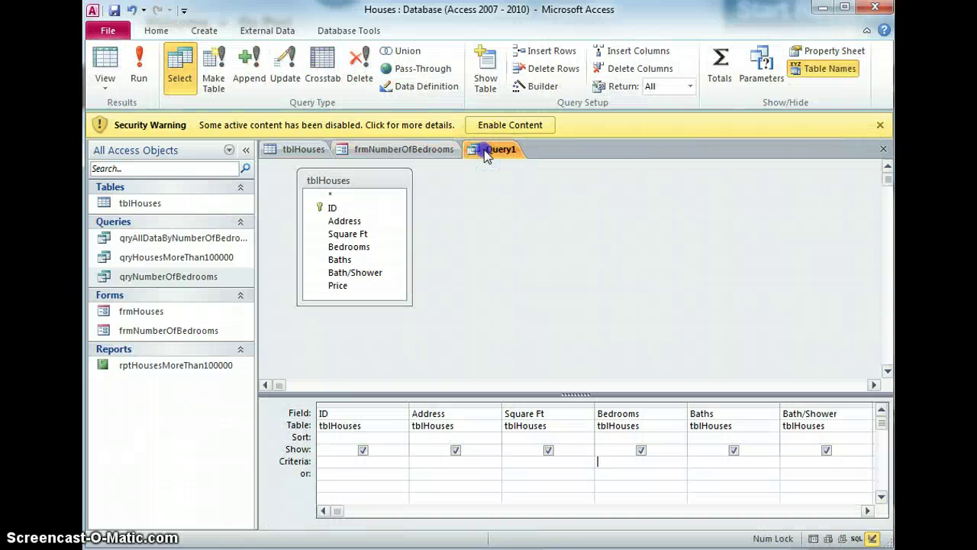
left_click(884, 149)
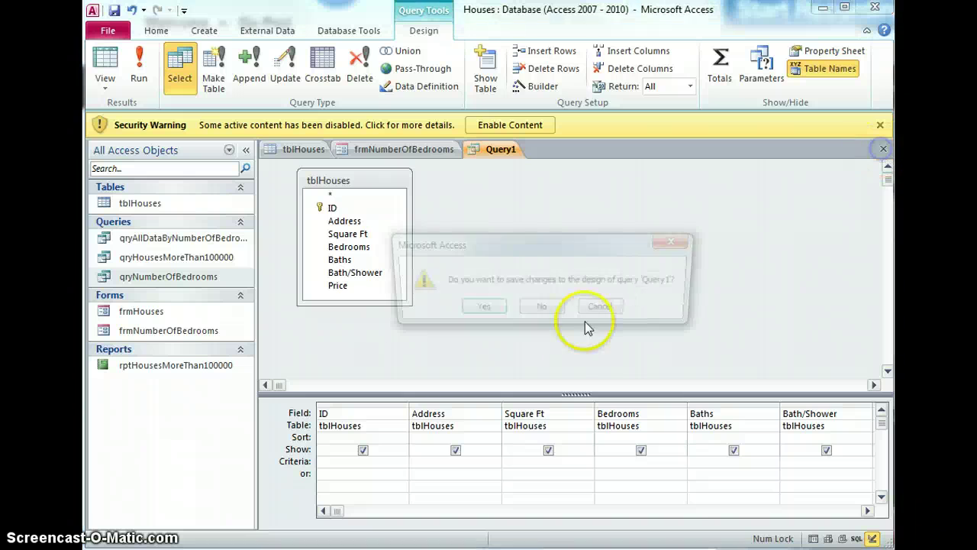
left_click(548, 309)
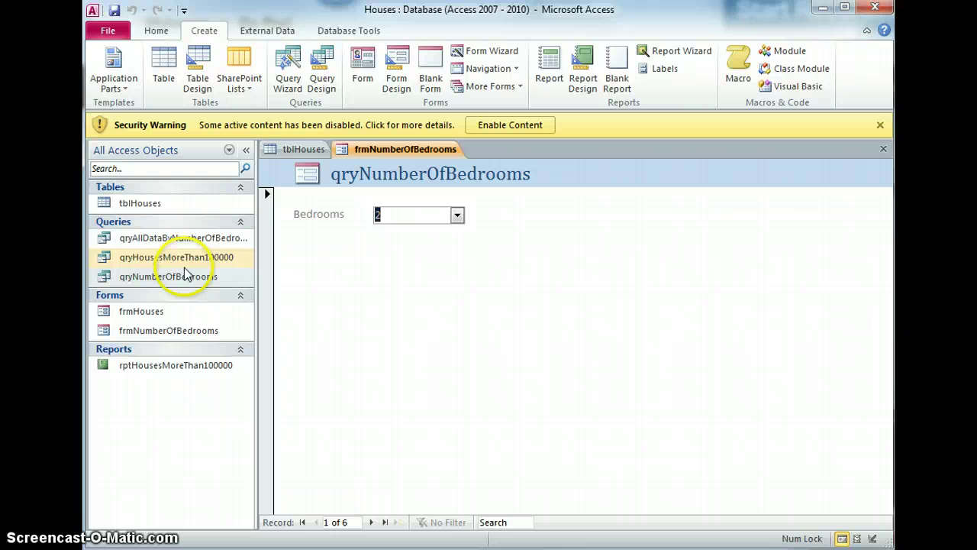
Step: Create a report from qryAllDataByNumberOfBedrooms and save it as rptAllDataByNumberOfBedrooms
left_click(189, 239)
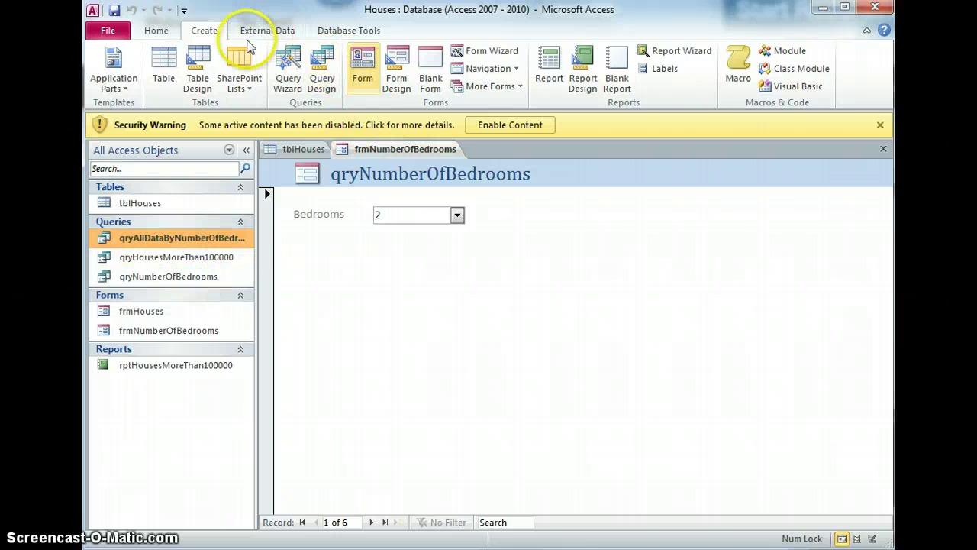
left_click(555, 74)
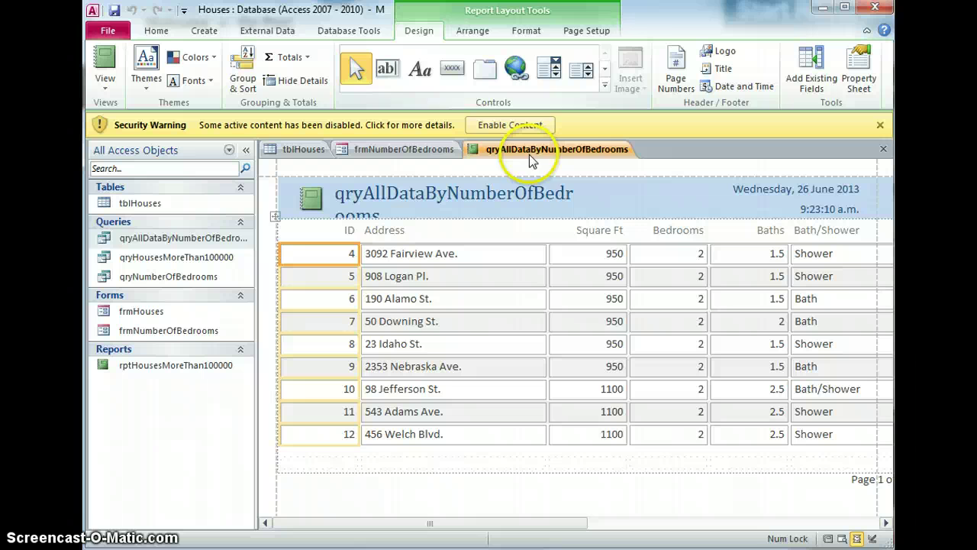
left_click(115, 12)
left_click(404, 198)
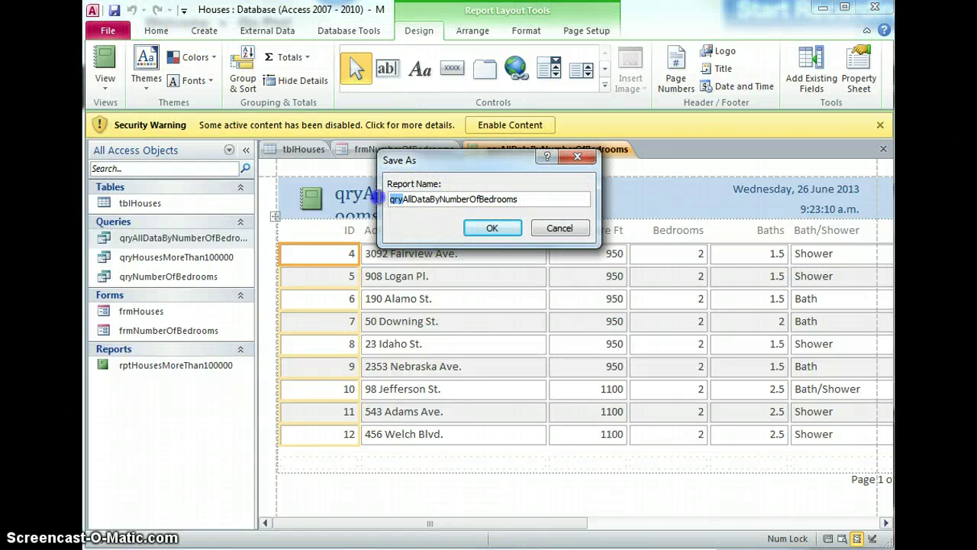
type("rpt")
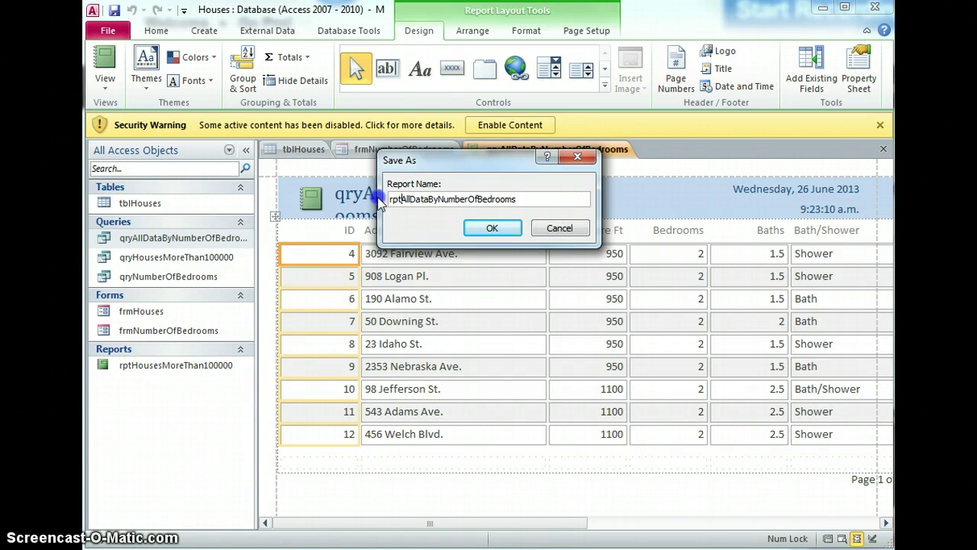
key("Return")
Step: Change the report's header title to "Houses by Number of Bedrooms", then close the report and save its design changes
left_click(377, 196)
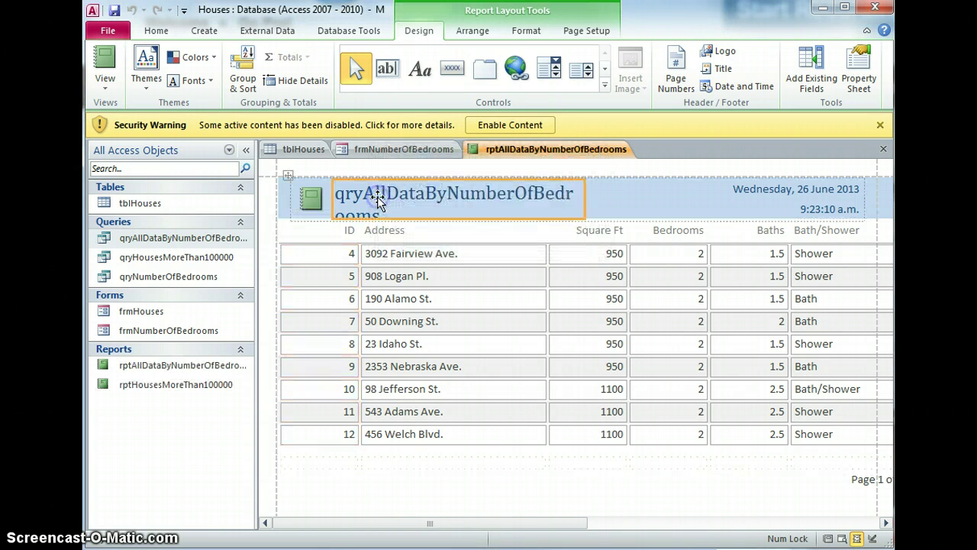
left_click(385, 202)
key("ctrl+a")
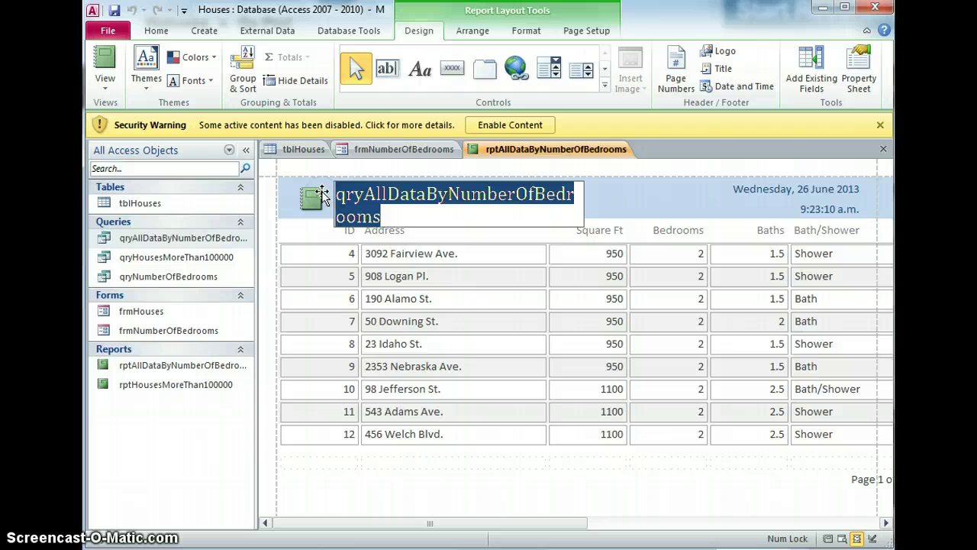
type("Houses by N")
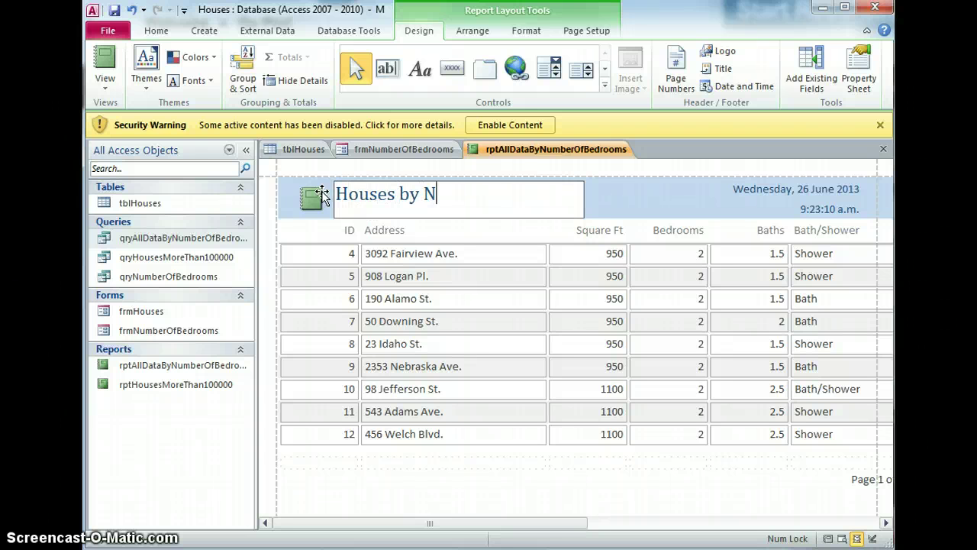
type("umber of Bedr")
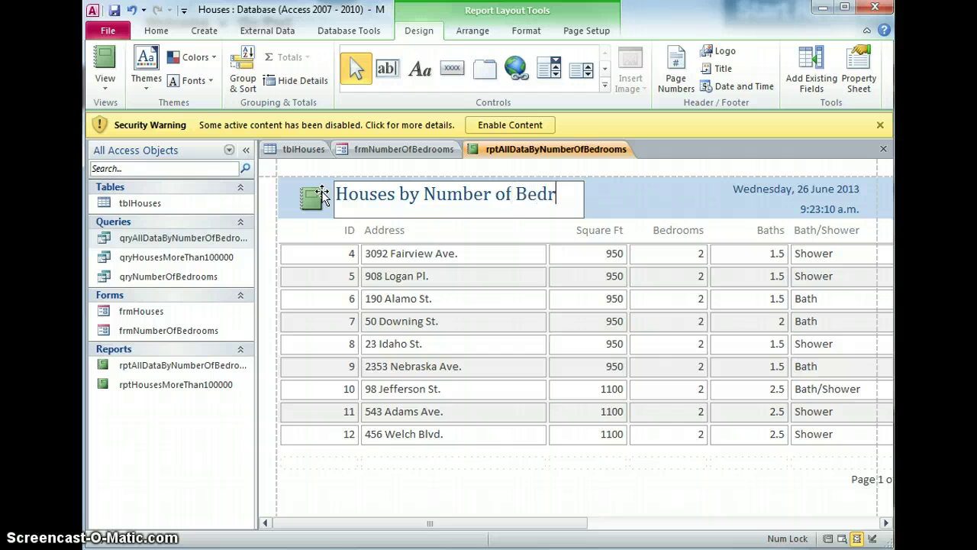
type("ooms")
left_click(672, 191)
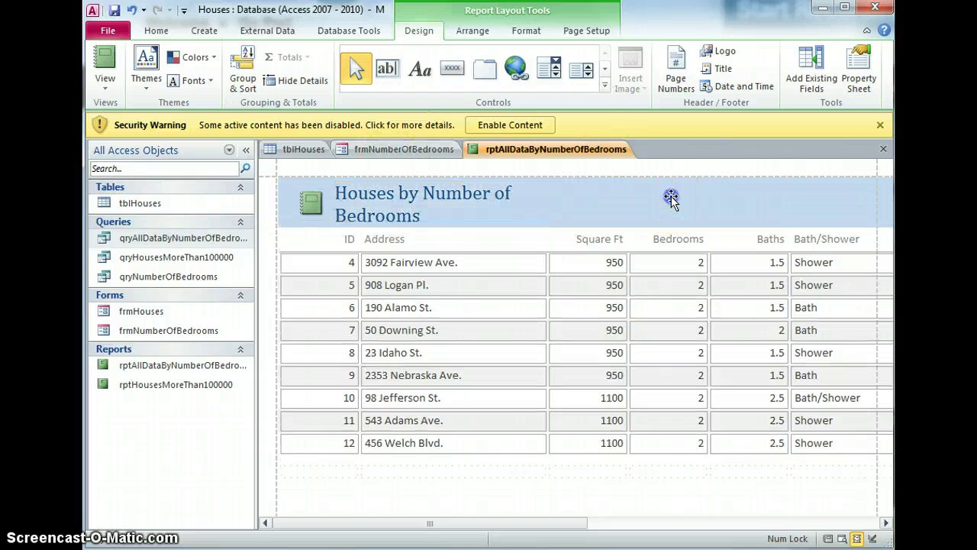
left_click(883, 152)
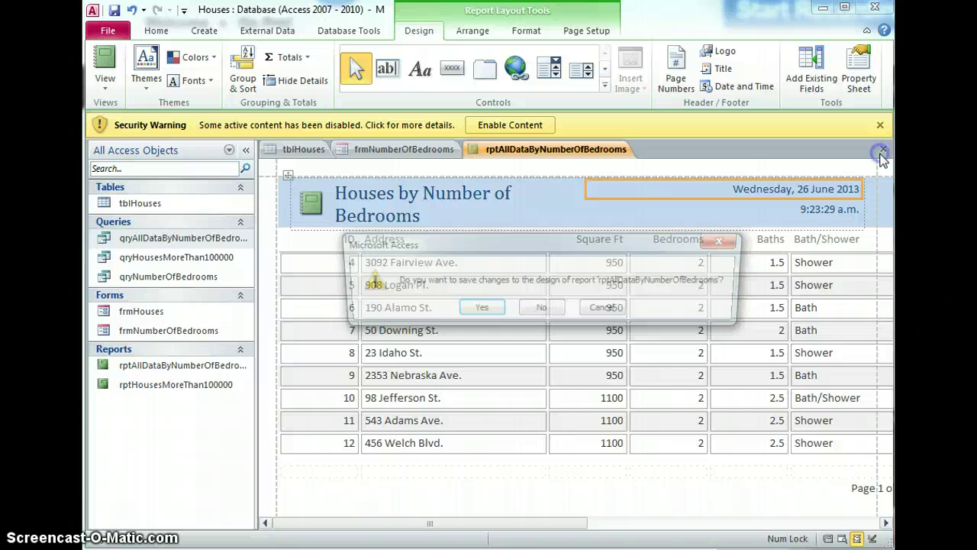
left_click(479, 309)
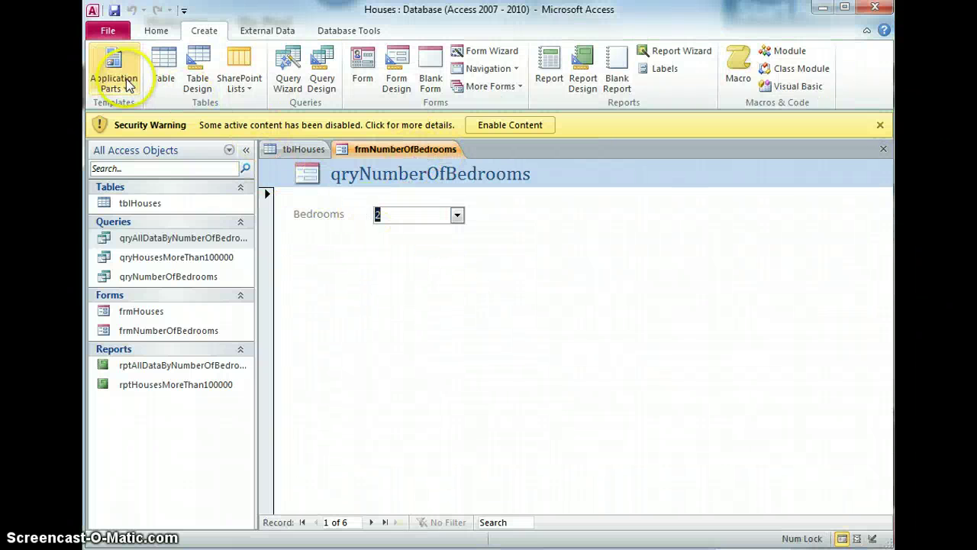
Step: In Design view of frmNumberOfBedrooms, add a command button beside the Bedrooms combo box that opens rptAllDataByNumberOfBedrooms, and make the Detail section taller
left_click(155, 32)
left_click(106, 84)
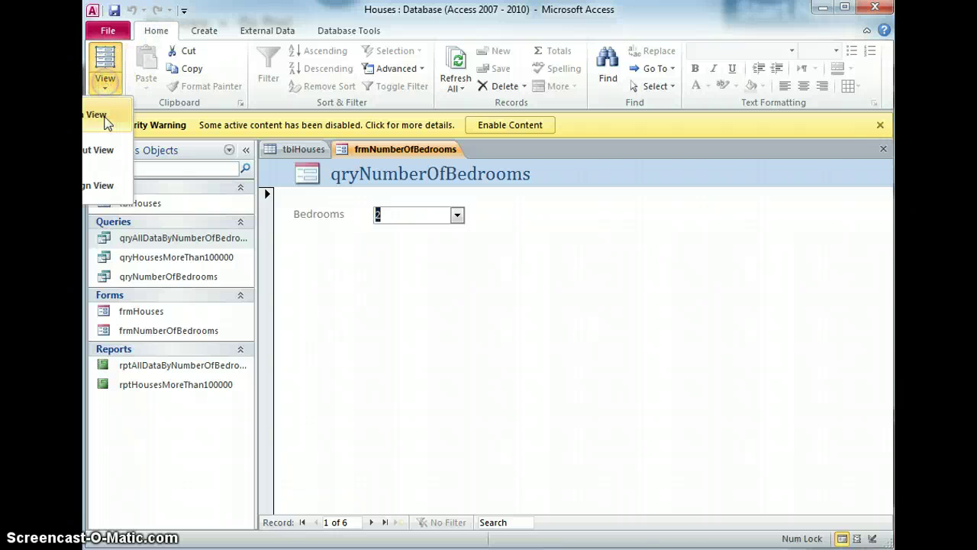
left_click(93, 188)
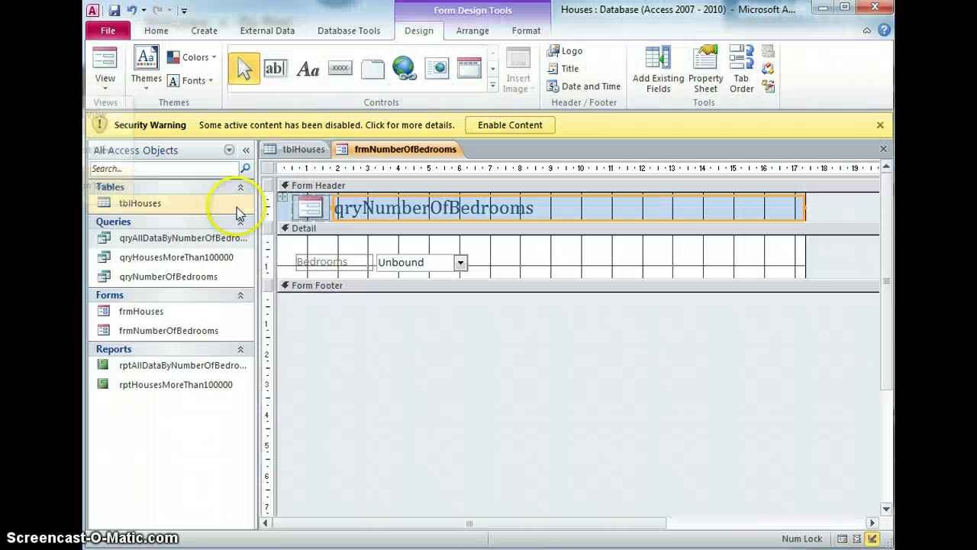
left_click(340, 68)
left_click_drag(510, 246, 553, 273)
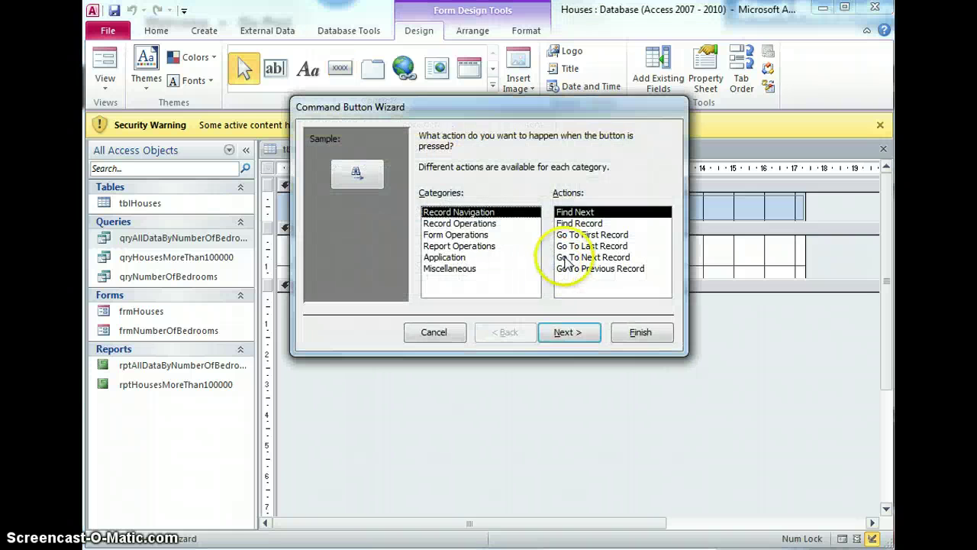
left_click(475, 246)
left_click(569, 225)
left_click(568, 332)
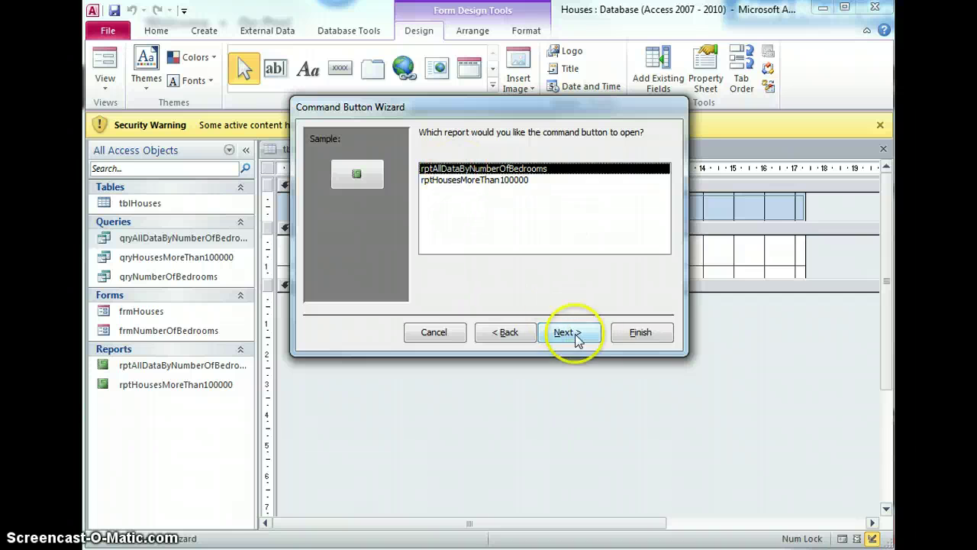
left_click(640, 332)
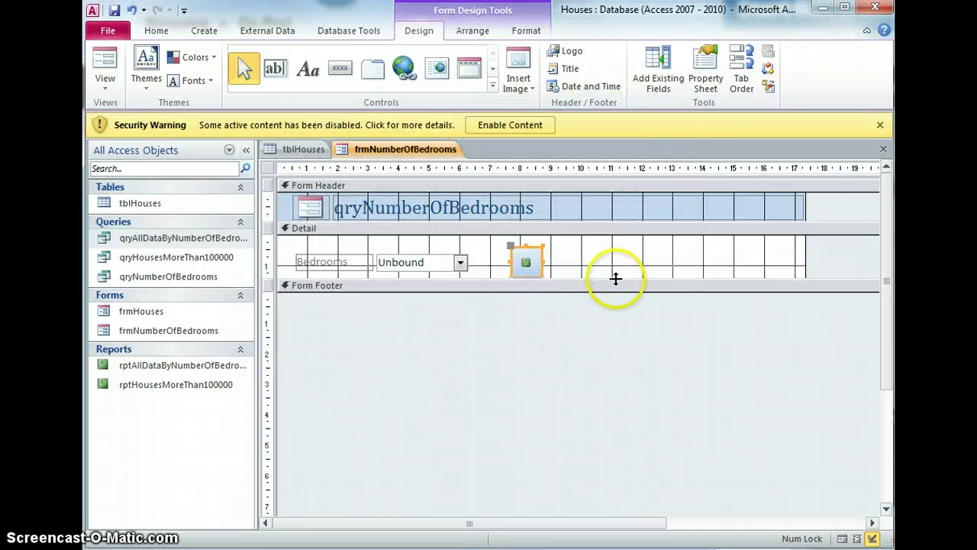
left_click_drag(616, 279, 619, 306)
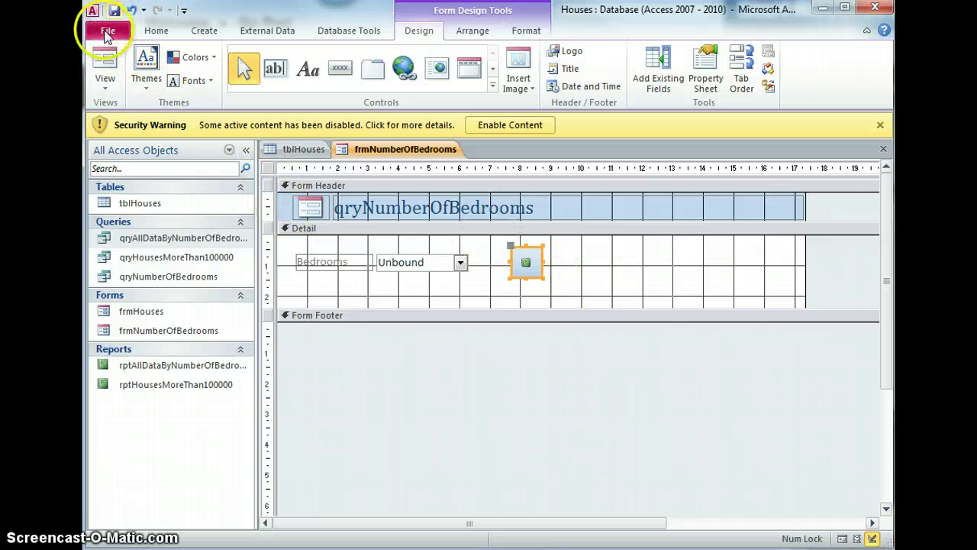
Step: Test the report button in Form view with 5 chosen in the Bedrooms combo box, and close the opened report
left_click(105, 59)
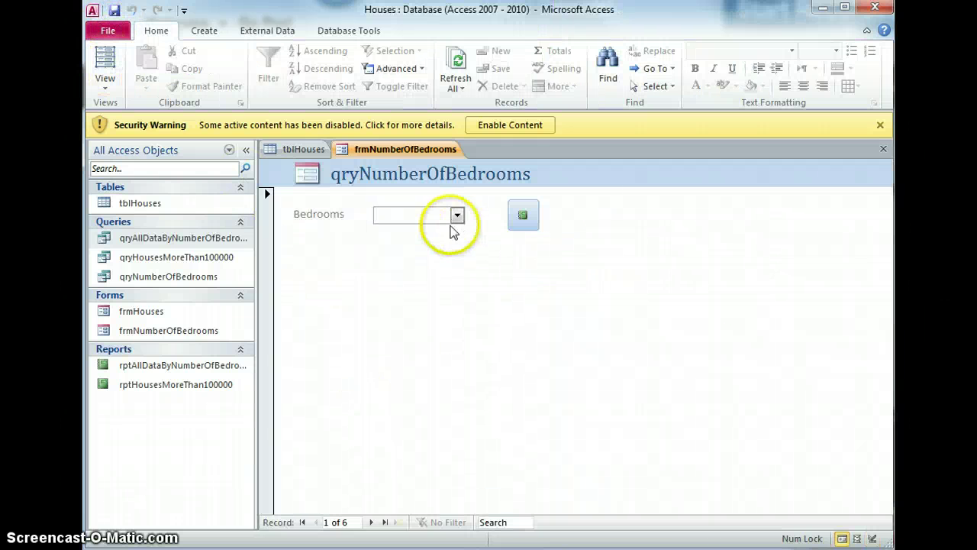
left_click(456, 216)
left_click(407, 295)
left_click(521, 215)
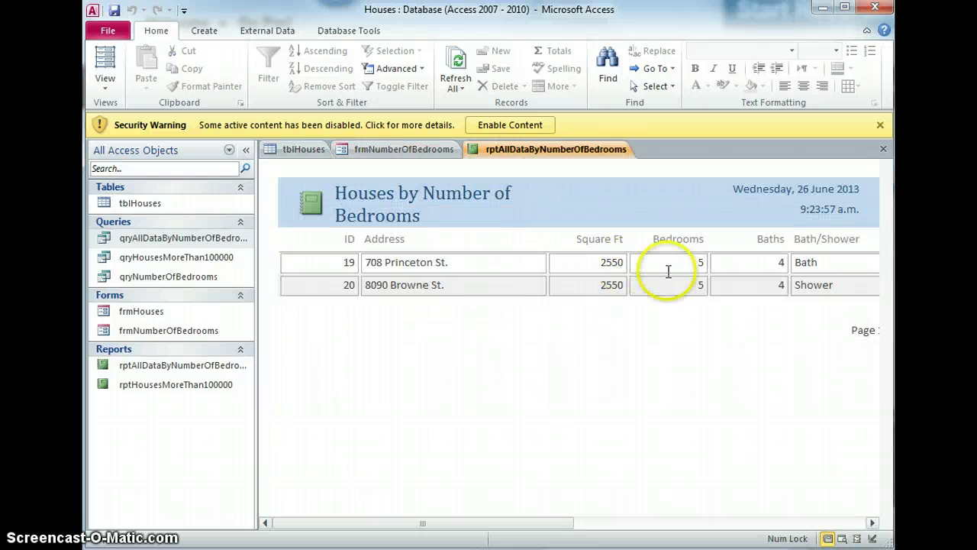
left_click(884, 148)
Step: Choose 3 in the Bedrooms combo box, open the report with the form's command button, and close the report
left_click(457, 214)
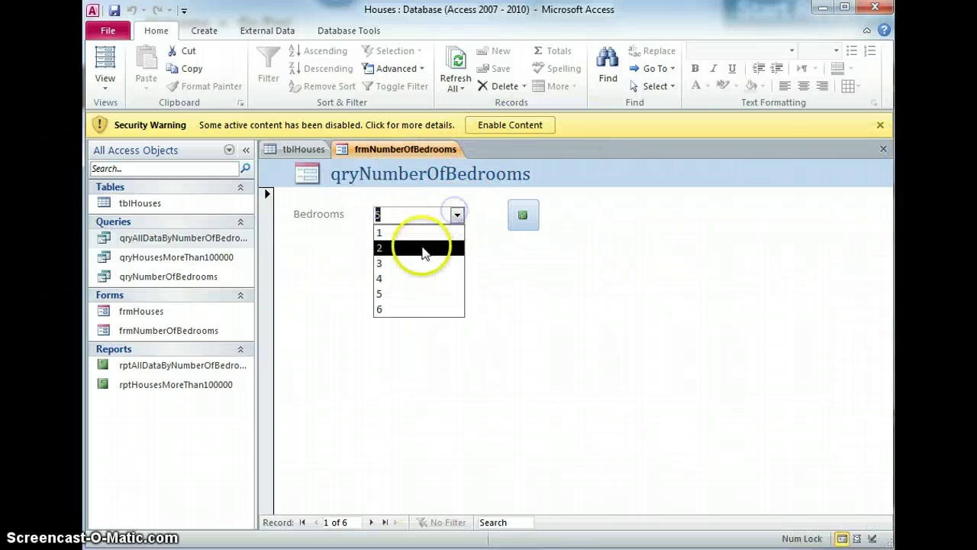
left_click(418, 257)
left_click(523, 216)
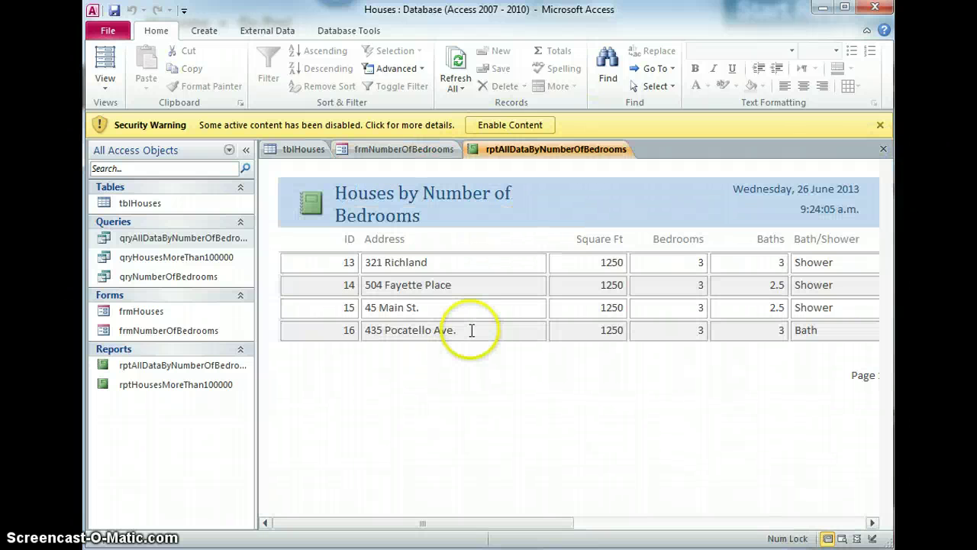
left_click(884, 148)
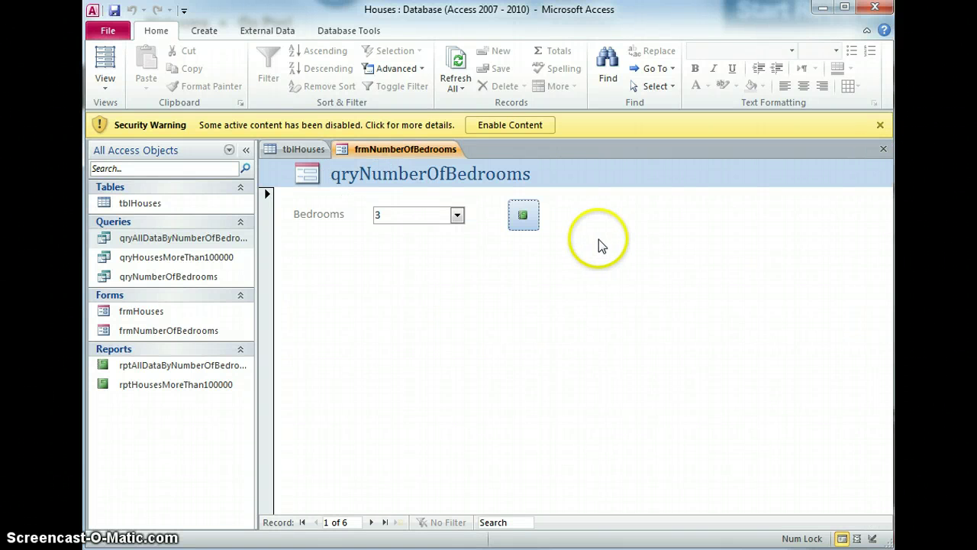